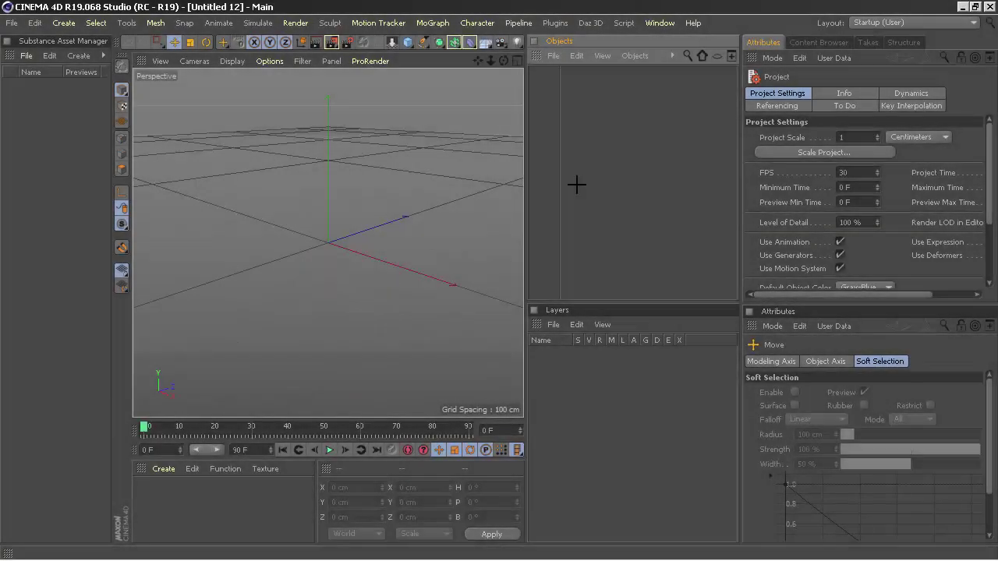
Add a null object and rename it MERHABA.
{"action": "left_click_drag", "start_coordinate": [410, 47], "coordinate": [439, 67]}
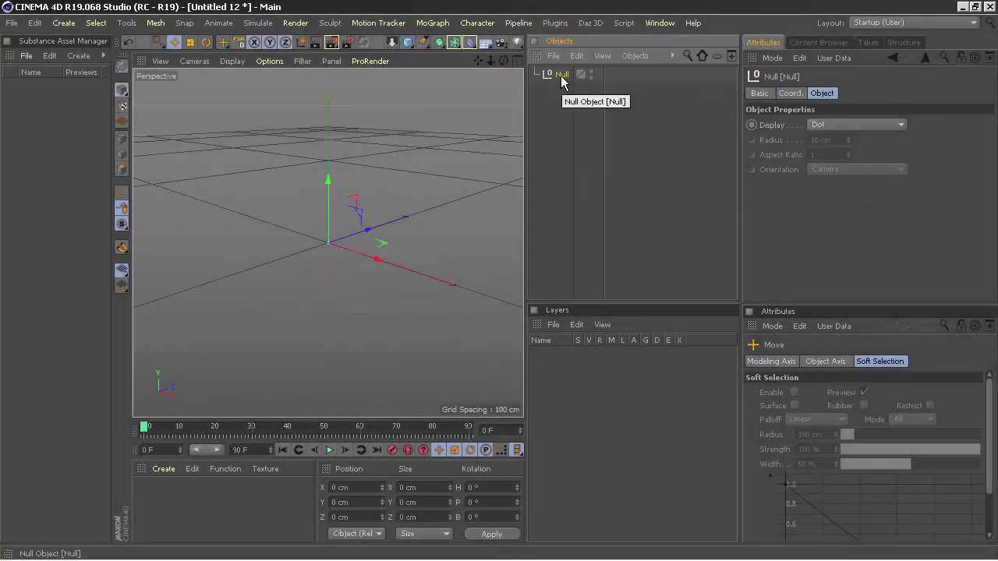
{"action": "double_click", "coordinate": [560, 75]}
{"action": "type", "text": ":HEBE"}
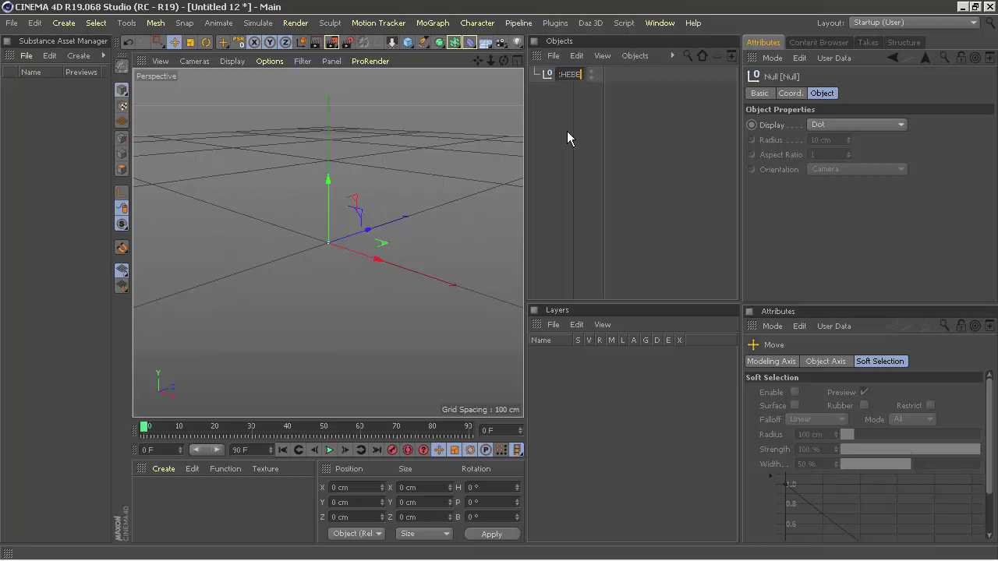
{"action": "key", "text": "BackSpace"}
{"action": "key", "text": "BackSpace"}
{"action": "key", "text": "BackSpace"}
{"action": "type", "text": "HABA"}
{"action": "key", "text": "Return"}
Add a second null named with a long Turkish sentence starting 'CALISMALARINIZDA FAYDALI HIZ…'.
{"action": "left_click_drag", "start_coordinate": [407, 42], "coordinate": [459, 76]}
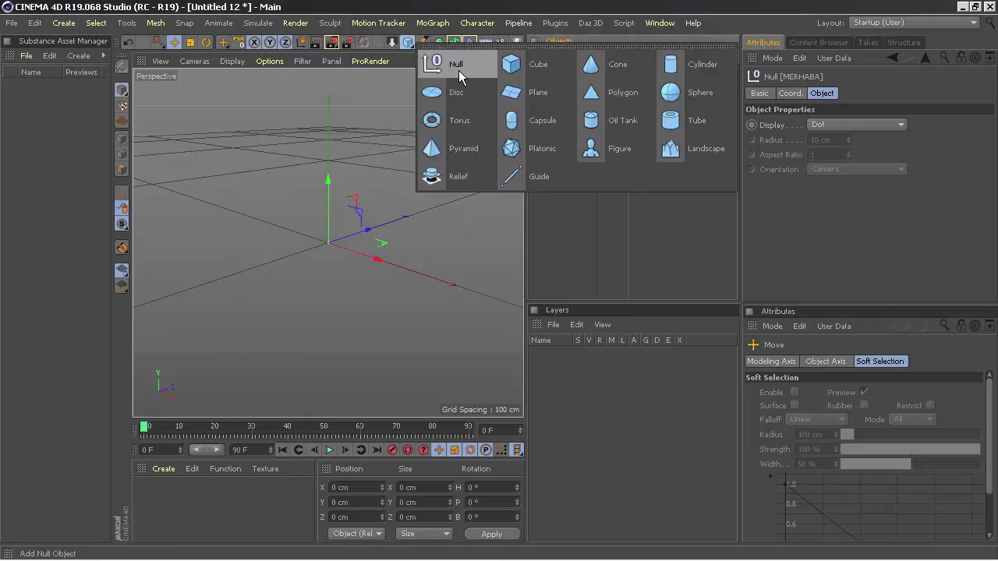
{"action": "left_click", "coordinate": [458, 70]}
{"action": "double_click", "coordinate": [561, 74]}
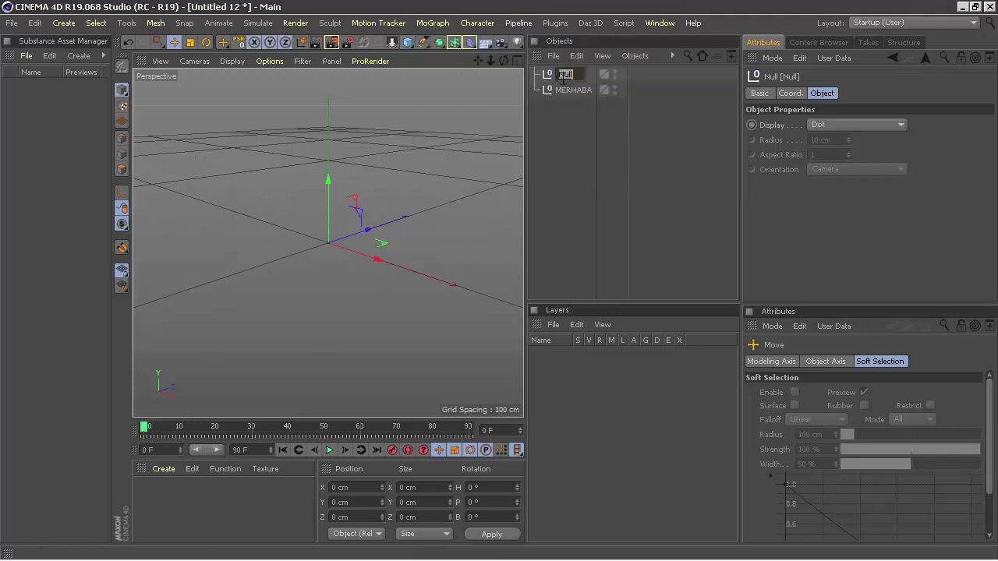
{"action": "type", "text": "c"}
{"action": "type", "text": "HIZDA"}
{"action": "type", "text": " ALI "}
{"action": "type", "text": "HIZAN"}
{"action": "type", "text": "DI"}
{"action": "type", "text": "RAC"}
{"action": "type", "text": "AK"}
{"action": "type", "text": "ENTI"}
{"action": "type", "text": "BILG"}
{"action": "type", "text": "ILEN"}
{"action": "type", "text": "DIRMES"}
{"action": "type", "text": "IDIR"}
{"action": "key", "text": "Return"}
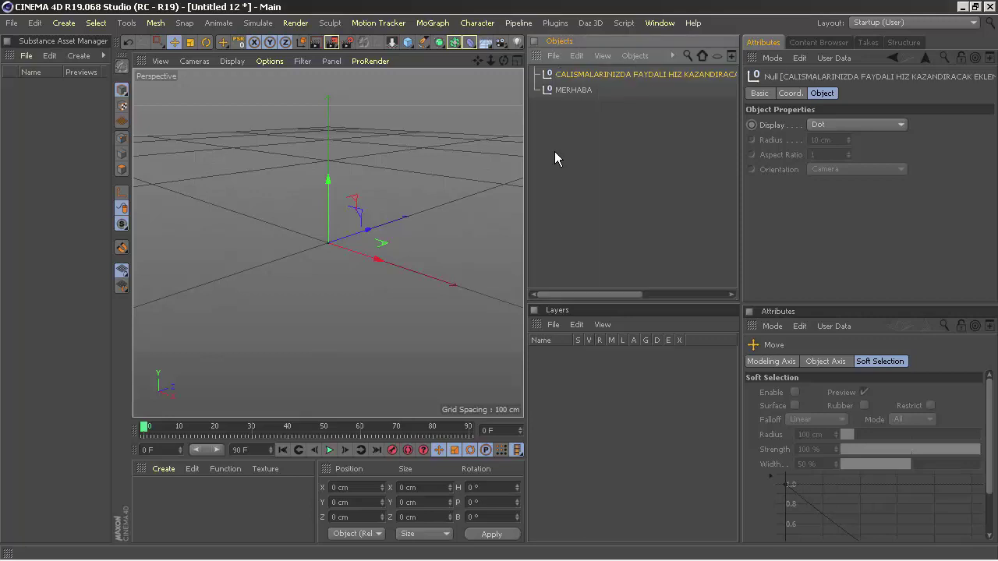
Widen the Object Manager by dragging the panel dividers, and add a third null.
{"action": "mouse_move", "coordinate": [526, 156]}
{"action": "left_mouse_down"}
{"action": "mouse_move", "coordinate": [460, 142]}
{"action": "mouse_move", "coordinate": [416, 149]}
{"action": "left_mouse_up"}
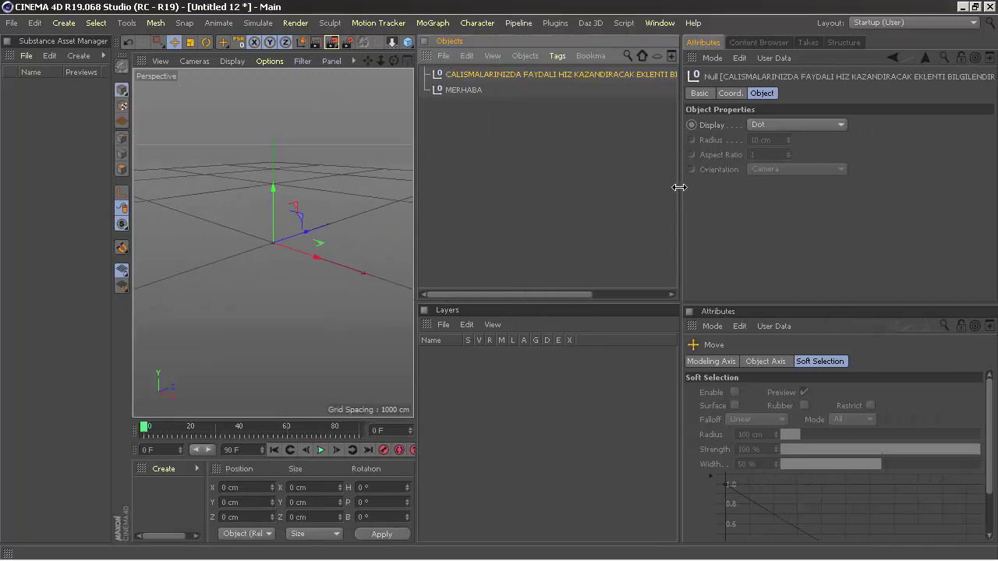
{"action": "left_click_drag", "start_coordinate": [679, 187], "coordinate": [756, 188]}
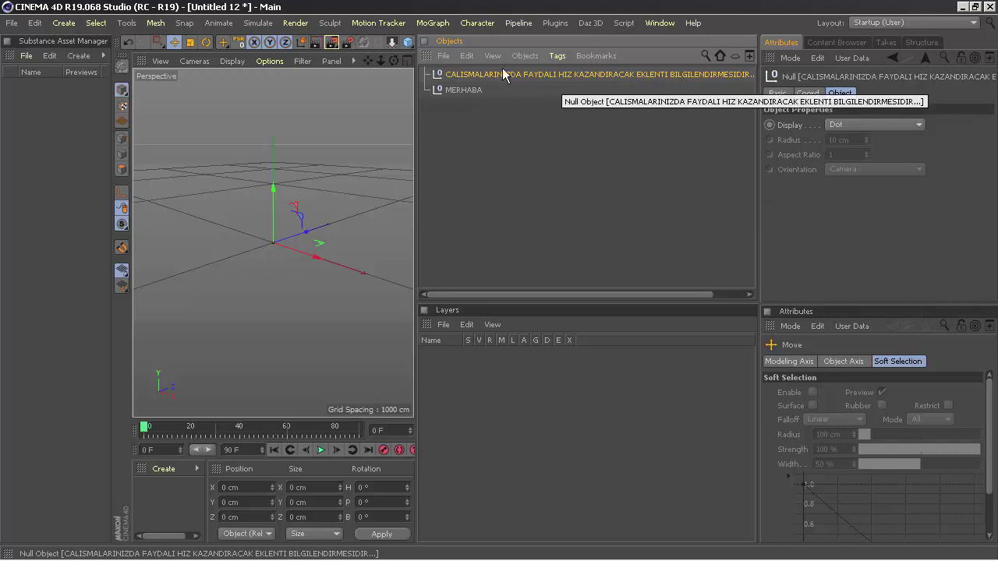
{"action": "left_click_drag", "start_coordinate": [412, 46], "coordinate": [436, 58]}
Rename the third null 'CINEMA 4D ICIN HB MODELLING BUNDLE...' and deselect everything.
{"action": "double_click", "coordinate": [458, 75]}
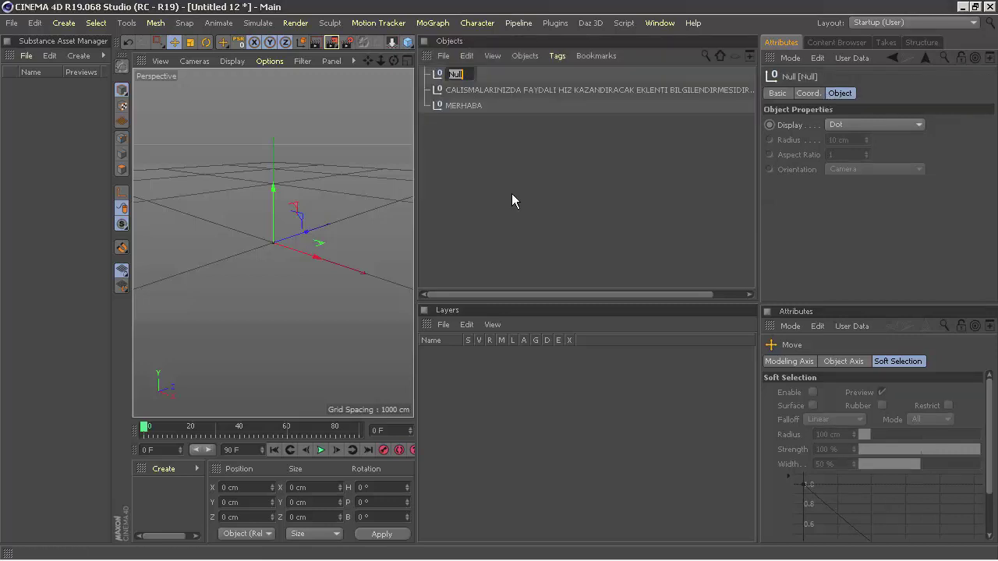
{"action": "type", "text": "1A 4D"}
{"action": "key", "text": "Return"}
{"action": "type", "text": "ICIN HB MO"}
{"action": "type", "text": "DELLI"}
{"action": "type", "text": "NG BUNDLE"}
{"action": "type", "text": ".."}
{"action": "type", "text": "."}
{"action": "key", "text": "Return"}
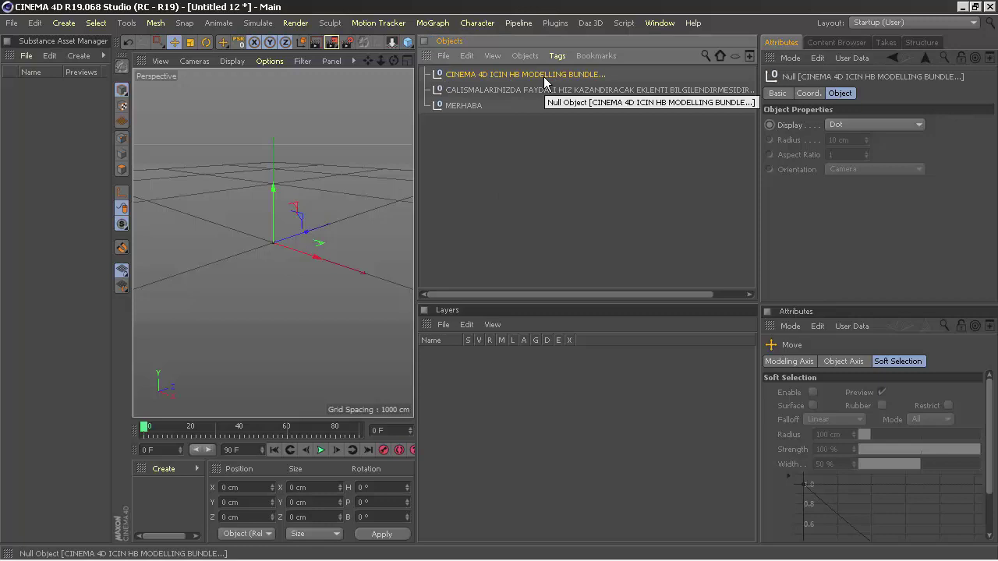
{"action": "left_click", "coordinate": [548, 153]}
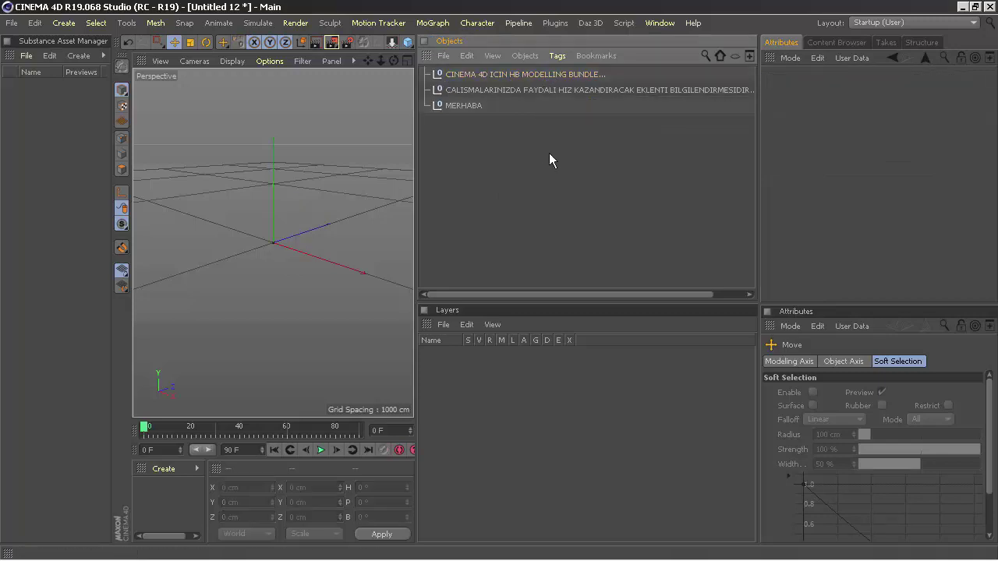
Switch to the HB_ModellingBundle layout and select all three nulls.
{"action": "left_click", "coordinate": [876, 22]}
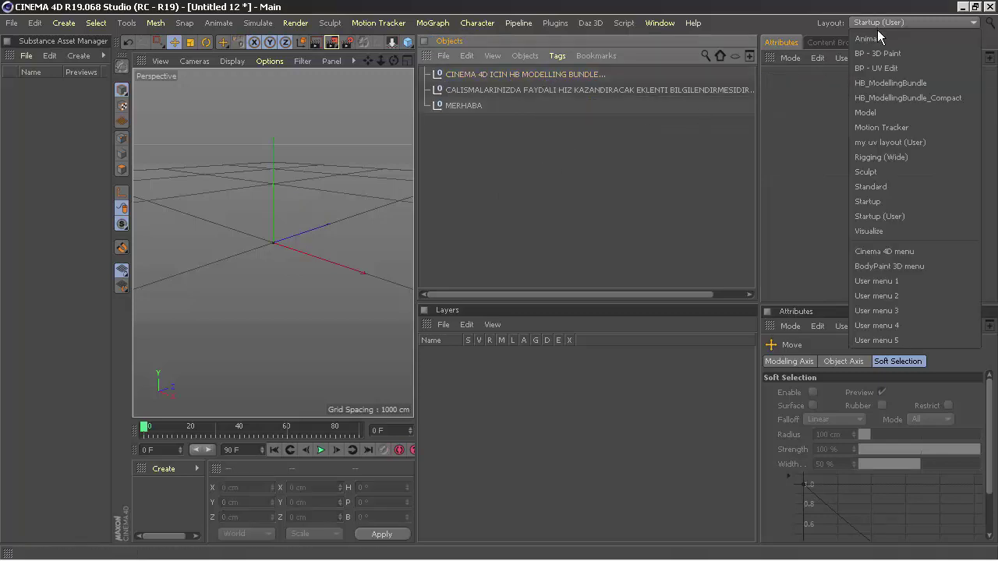
{"action": "left_click", "coordinate": [889, 83]}
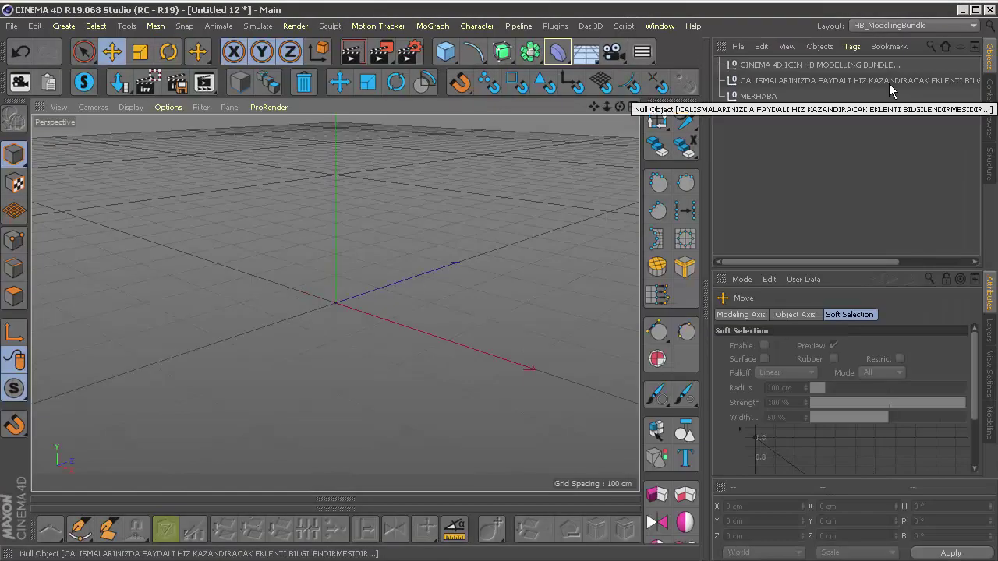
{"action": "key", "text": "ctrl+a"}
Delete the three nulls and set both HB tool palettes to Small Icons.
{"action": "key", "text": "Delete"}
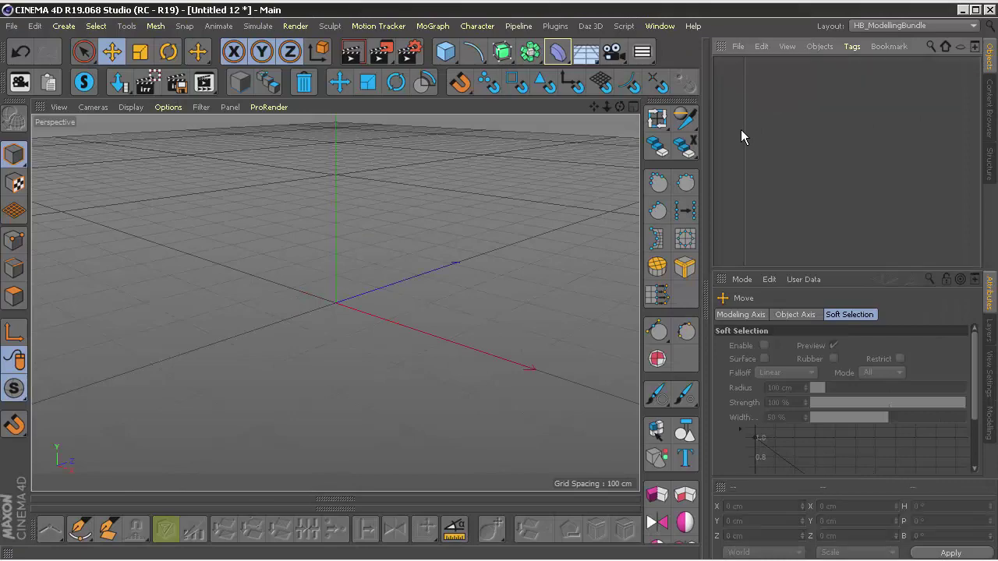
{"action": "right_click", "coordinate": [691, 86]}
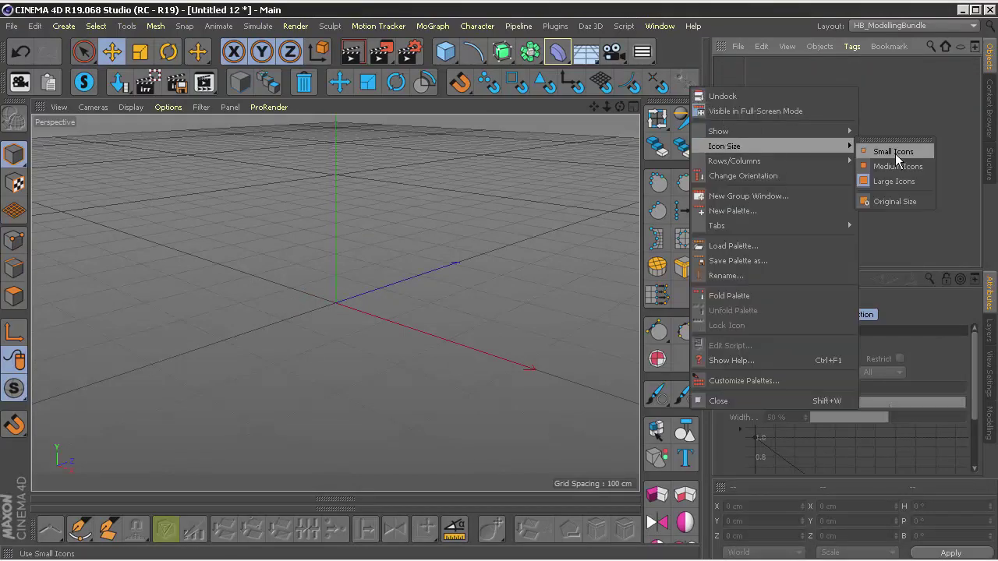
{"action": "left_click", "coordinate": [891, 149]}
{"action": "right_click", "coordinate": [672, 142]}
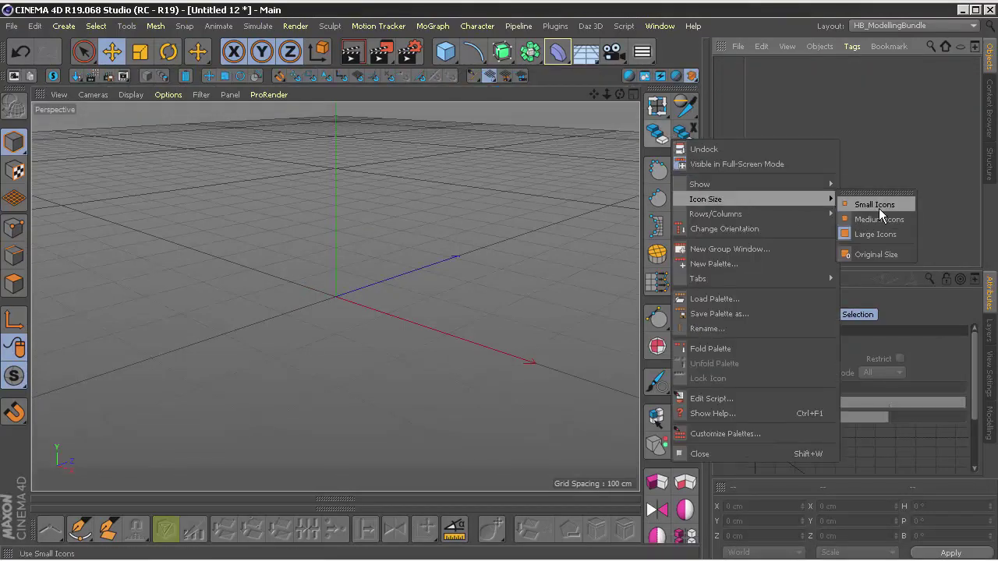
{"action": "left_click", "coordinate": [876, 205]}
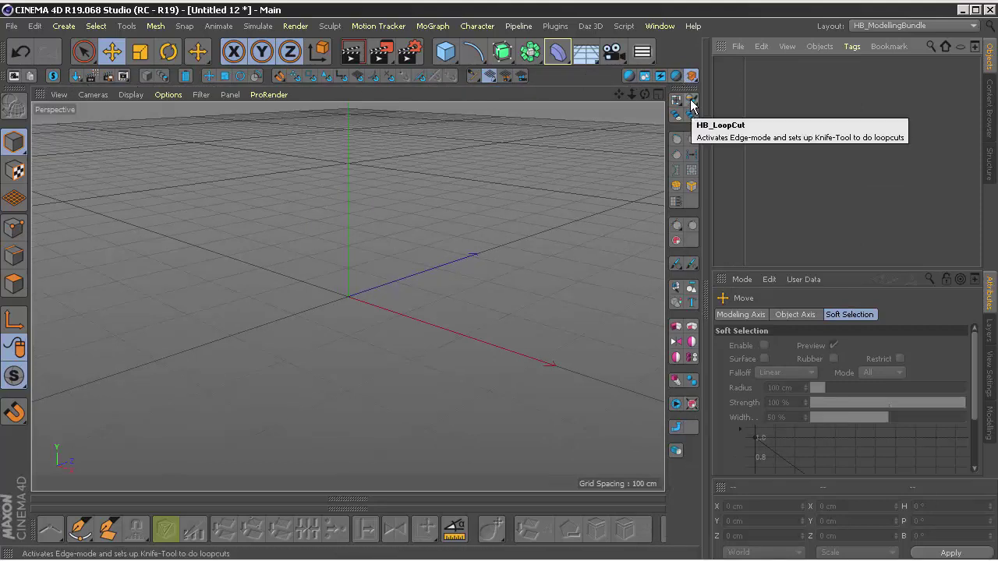
Add a null and begin naming it 'BEN BIRKAC ORNEK VERECEGIM…'.
{"action": "left_click", "coordinate": [456, 61]}
{"action": "left_click", "coordinate": [476, 73]}
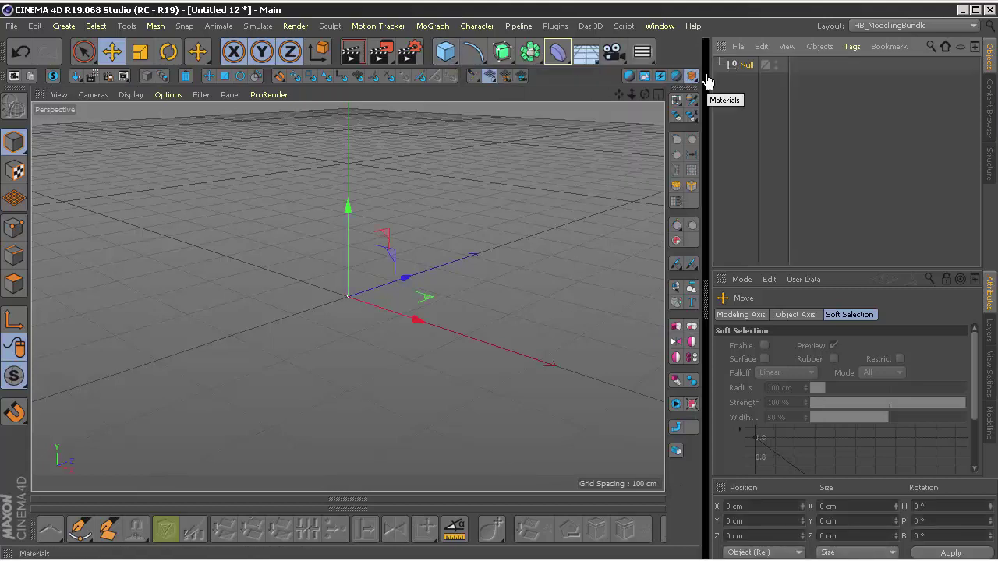
{"action": "double_click", "coordinate": [746, 64]}
{"action": "type", "text": "BEN"}
{"action": "key", "text": "Return"}
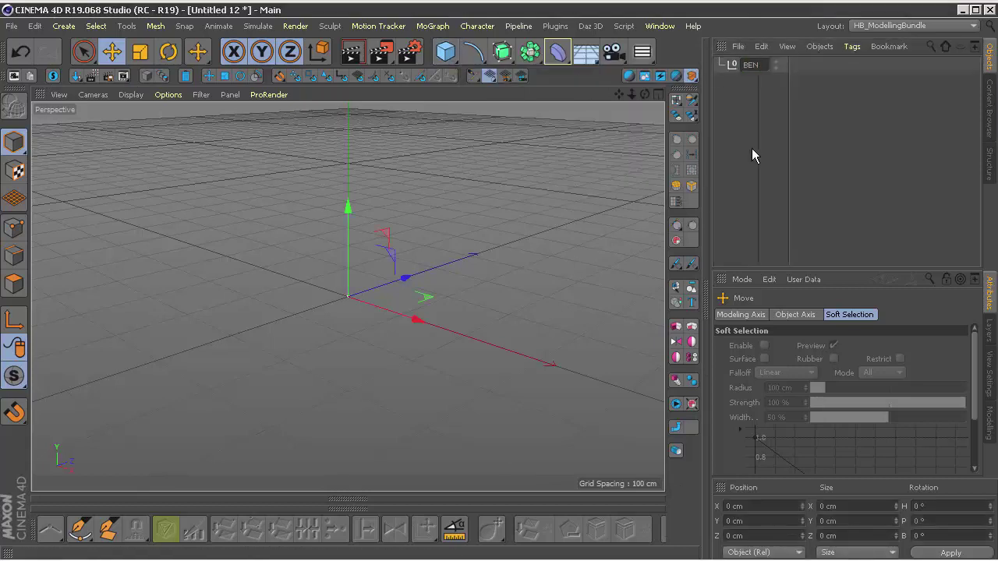
{"action": "type", "text": "AC C"}
{"action": "type", "text": "ORRECE"}
{"action": "type", "text": "GIM"}
{"action": "type", "text": "FAZLA"}
{"action": "type", "text": " ICIN"}
{"action": "type", "text": " LUTFE"}
{"action": "type", "text": "N SAGAI"}
Fix the end of the null's name, widen the managers, then delete the null.
{"action": "key", "text": "BackSpace"}
{"action": "key", "text": "BackSpace"}
{"action": "key", "text": "BackSpace"}
{"action": "key", "text": "BackSpace"}
{"action": "key", "text": "BackSpace"}
{"action": "key", "text": "BackSpace"}
{"action": "type", "text": "I LIN"}
{"action": "type", "text": "E CARET"}
{"action": "key", "text": "Return"}
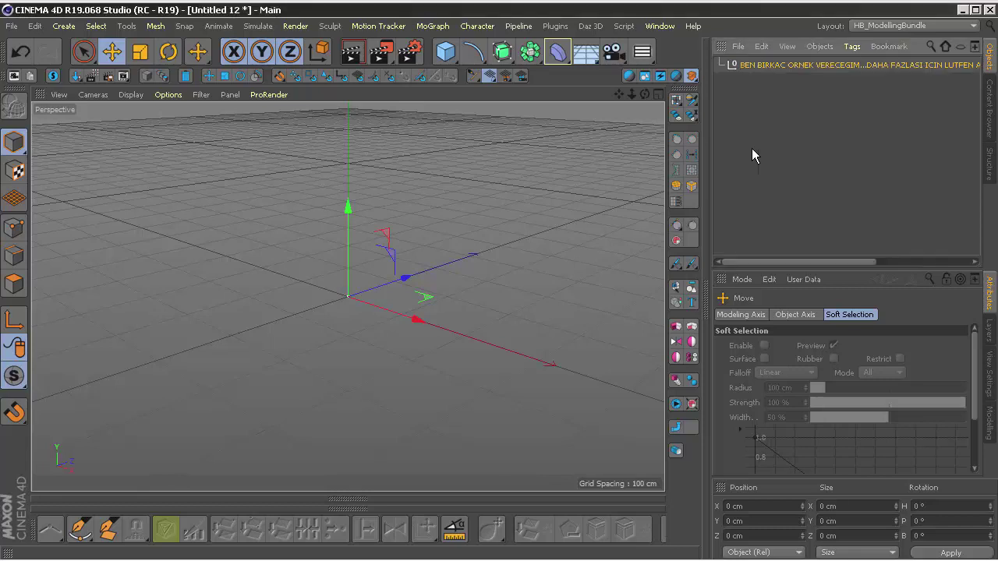
{"action": "left_click_drag", "start_coordinate": [711, 106], "coordinate": [579, 106]}
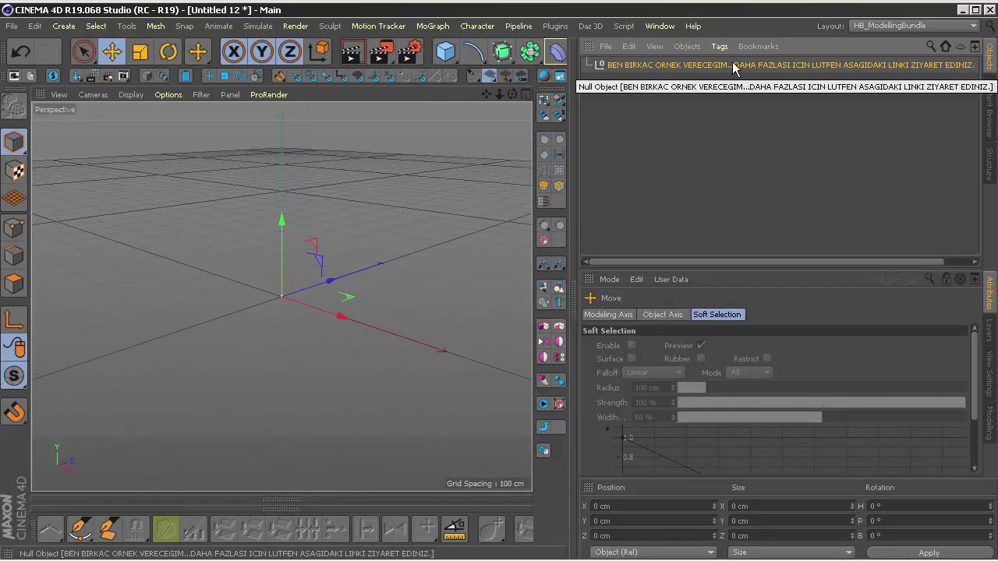
{"action": "key", "text": "Delete"}
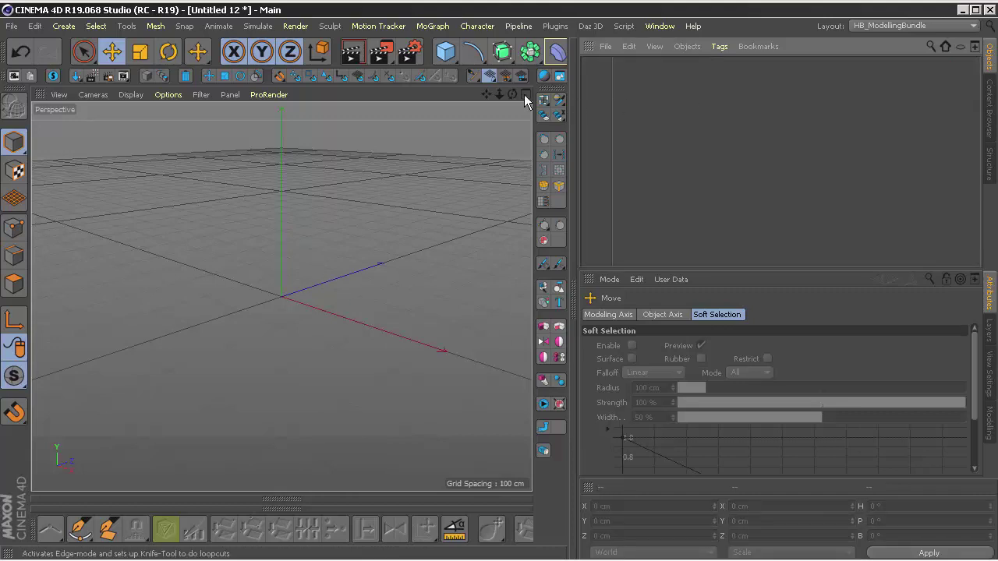
Add a Circle spline, sweep it into a tube with the HB script, and thicken it.
{"action": "left_click", "coordinate": [479, 61]}
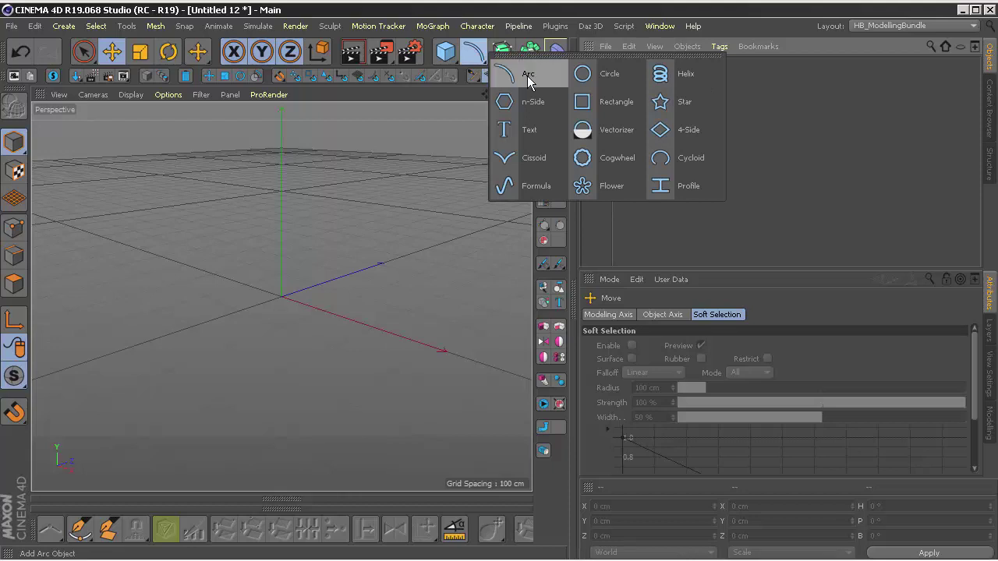
{"action": "left_click", "coordinate": [592, 84]}
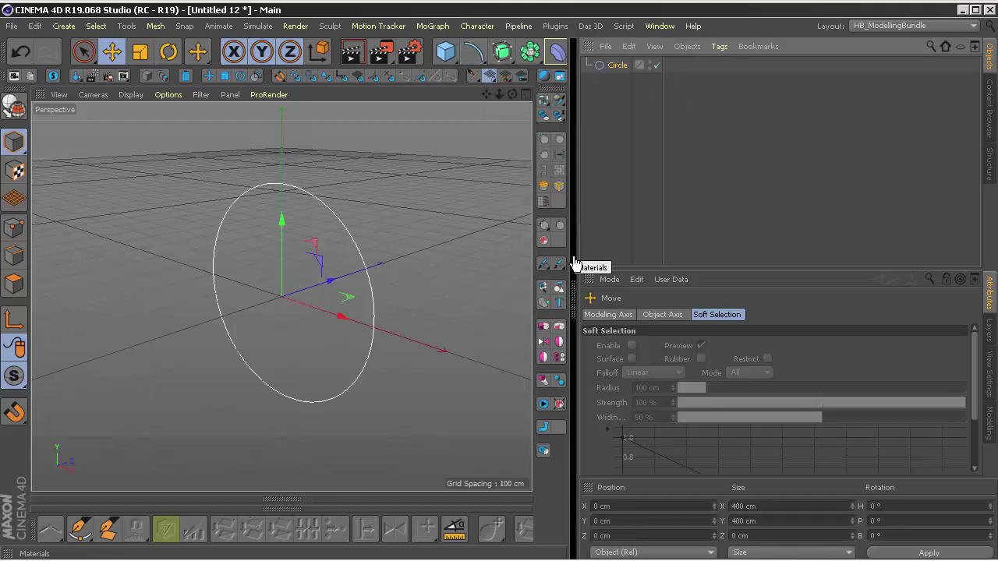
{"action": "left_click", "coordinate": [544, 426]}
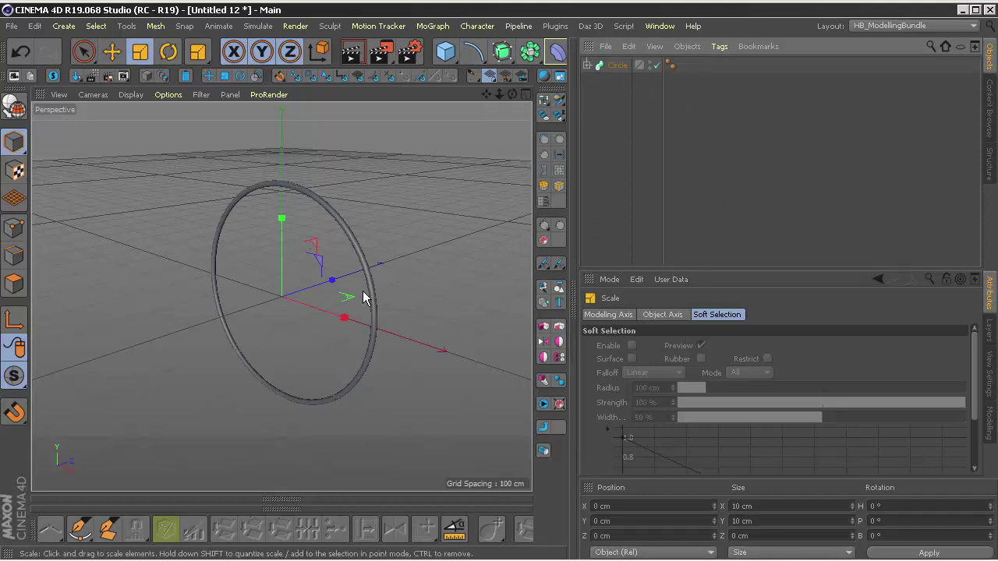
{"action": "left_click_drag", "start_coordinate": [396, 287], "coordinate": [158, 324]}
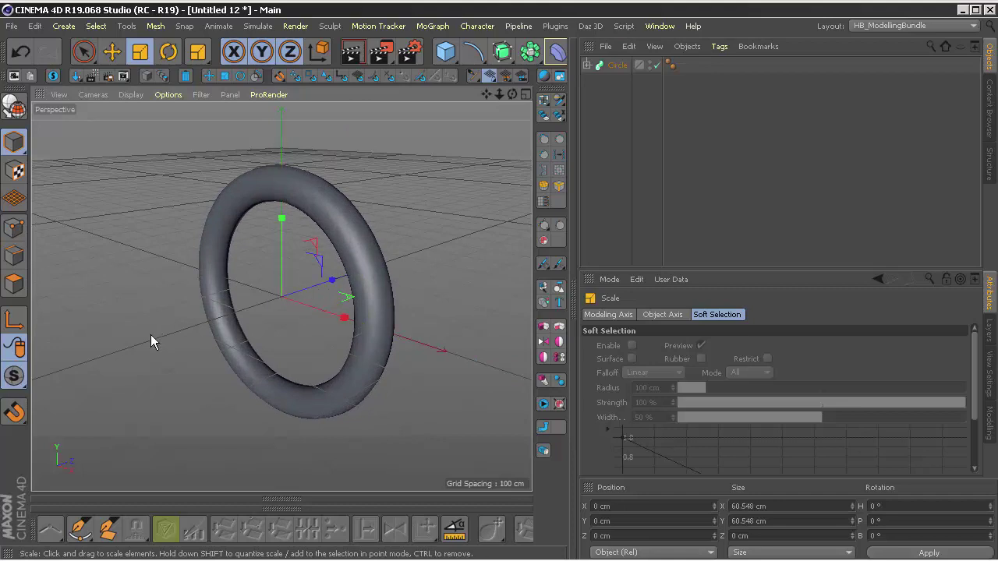
Expand the ring's hierarchy and make its child path Circle editable.
{"action": "left_click", "coordinate": [588, 65]}
{"action": "left_click", "coordinate": [624, 96]}
{"action": "left_click", "coordinate": [13, 107]}
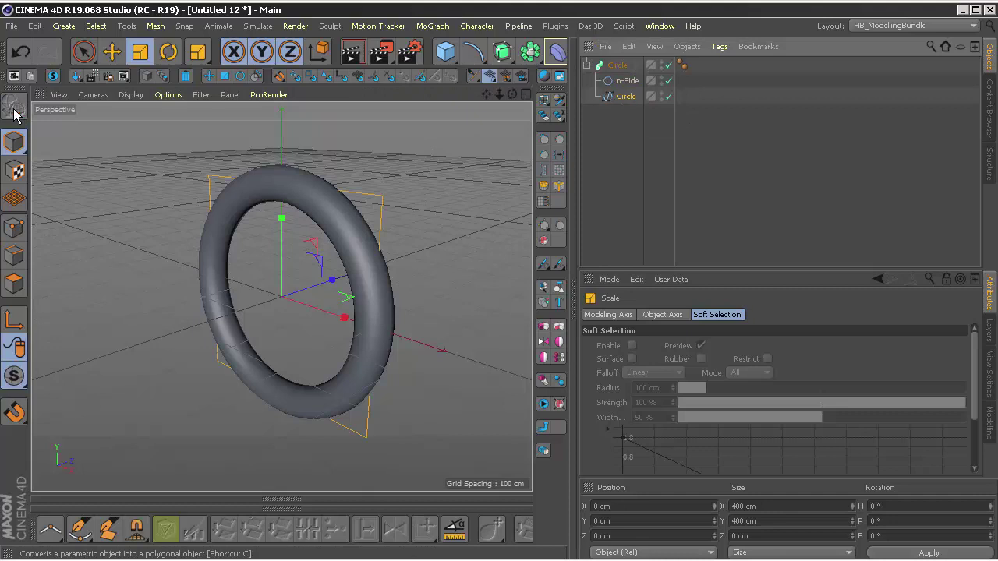
With the Move tool, pull the ring's top point up and its bottom point left.
{"action": "left_click", "coordinate": [112, 52]}
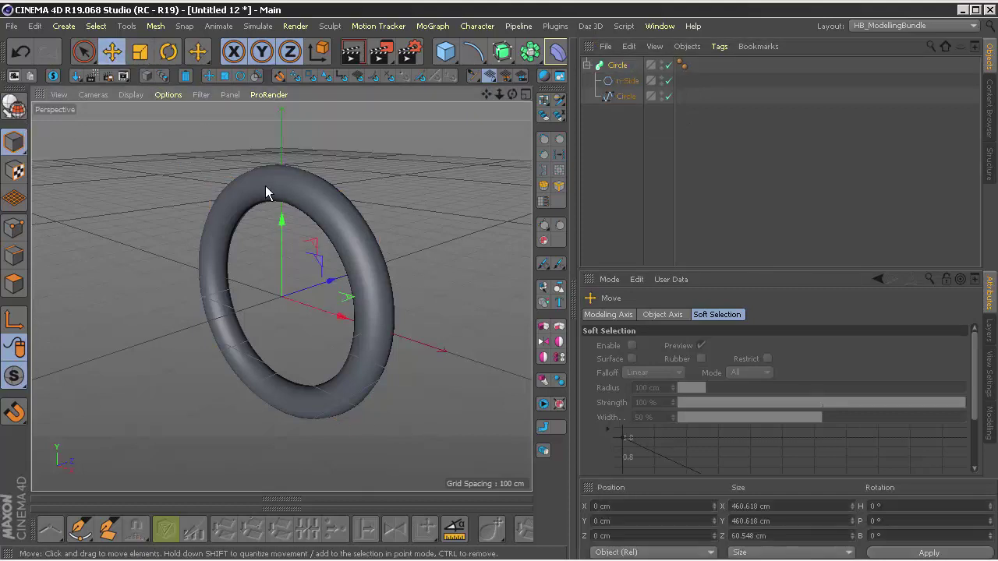
{"action": "left_click", "coordinate": [163, 75]}
{"action": "left_click_drag", "start_coordinate": [289, 186], "coordinate": [418, 187]}
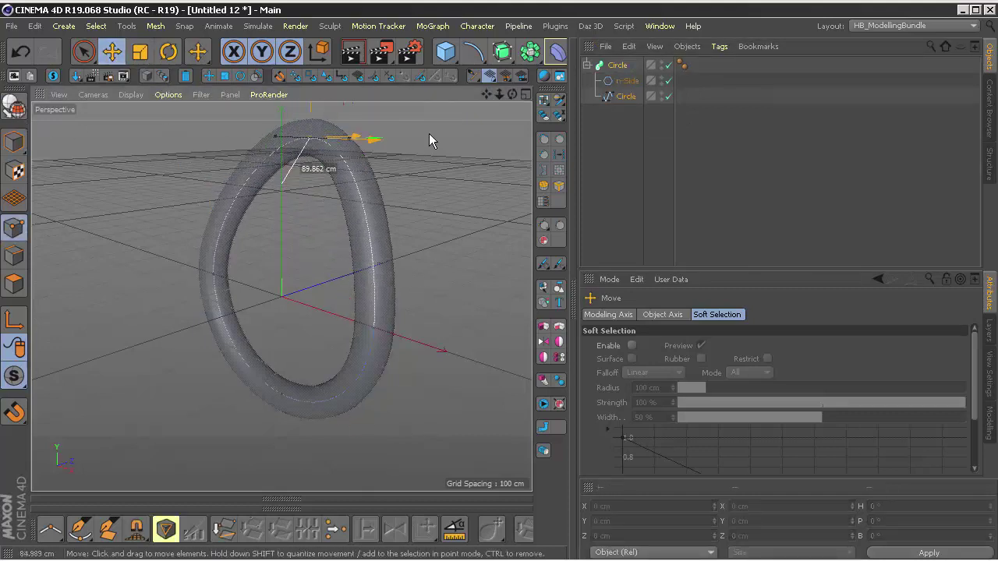
{"action": "left_click", "coordinate": [282, 395]}
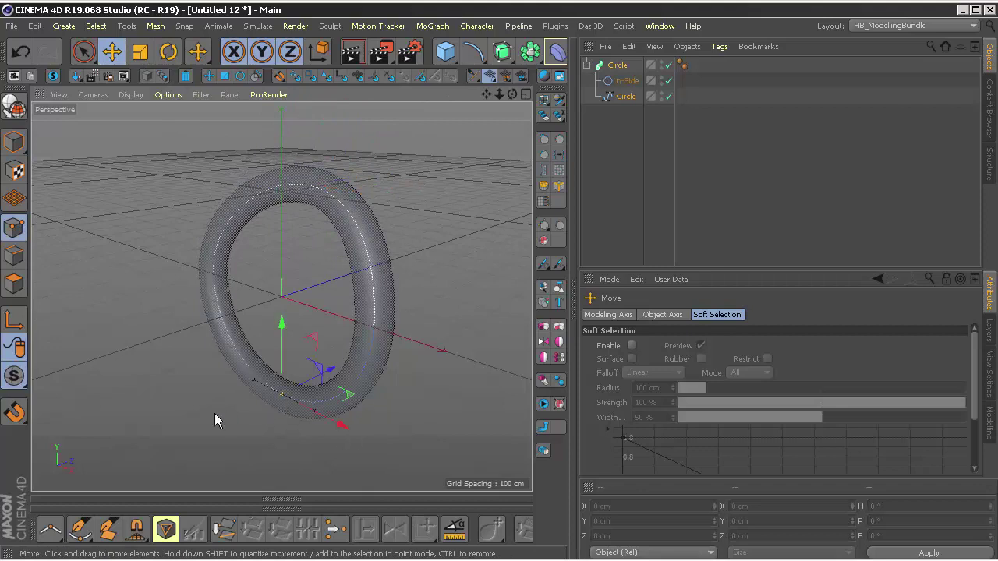
{"action": "mouse_move", "coordinate": [215, 413]}
{"action": "left_mouse_down"}
{"action": "mouse_move", "coordinate": [137, 368]}
{"action": "mouse_move", "coordinate": [139, 360]}
{"action": "left_mouse_up"}
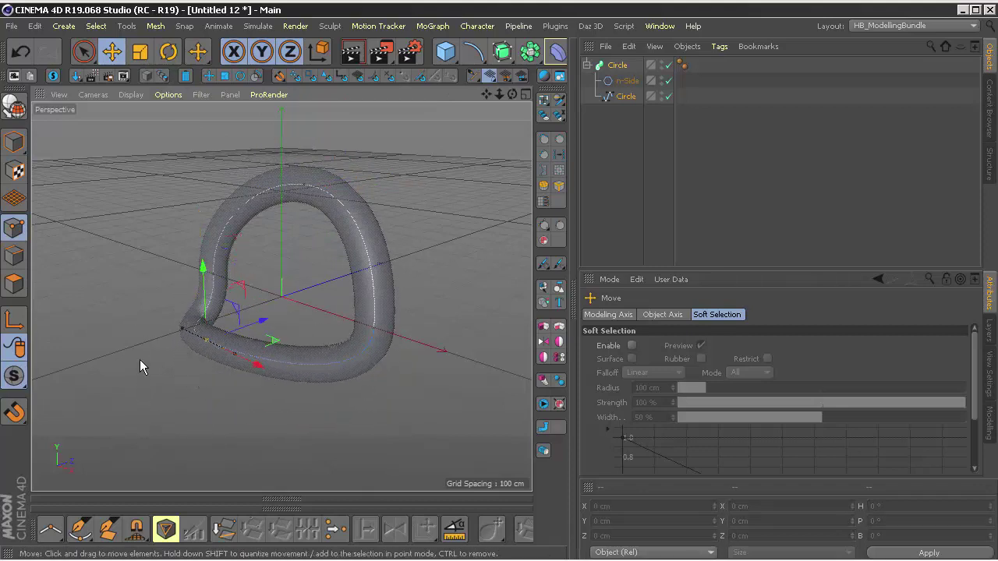
Drag one more spline point, orbit to inspect the ring, then delete it.
{"action": "left_click", "coordinate": [374, 327]}
{"action": "left_click_drag", "start_coordinate": [476, 403], "coordinate": [440, 375]}
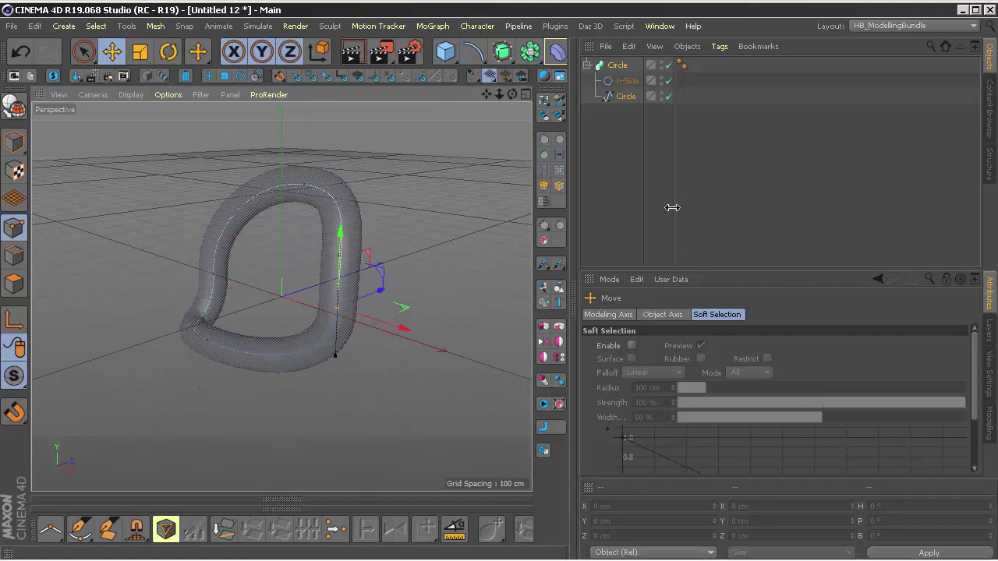
{"action": "left_click", "coordinate": [623, 203]}
{"action": "left_click_drag", "start_coordinate": [281, 296], "coordinate": [282, 296], "text": "alt"}
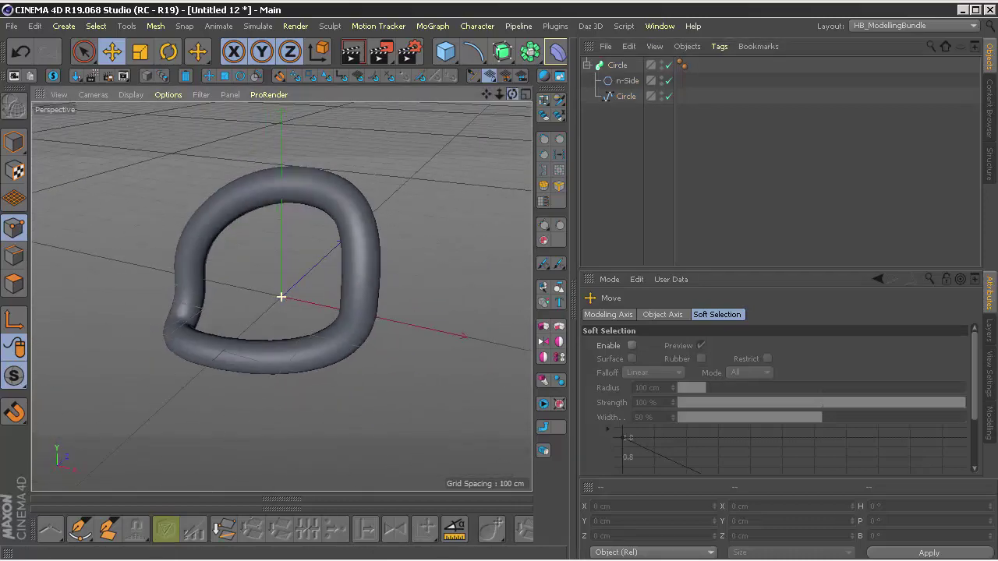
{"action": "left_click", "coordinate": [612, 65]}
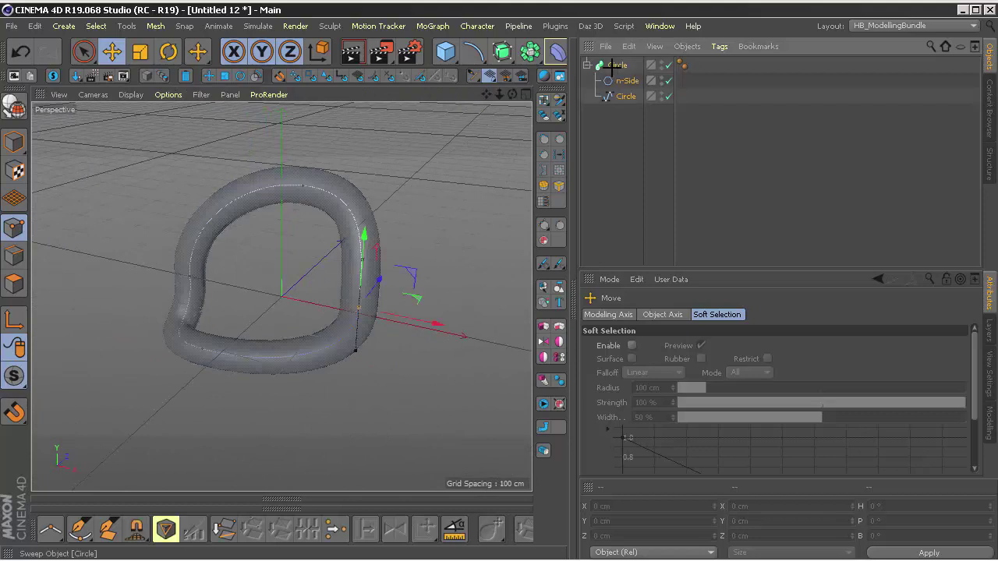
{"action": "key", "text": "Delete"}
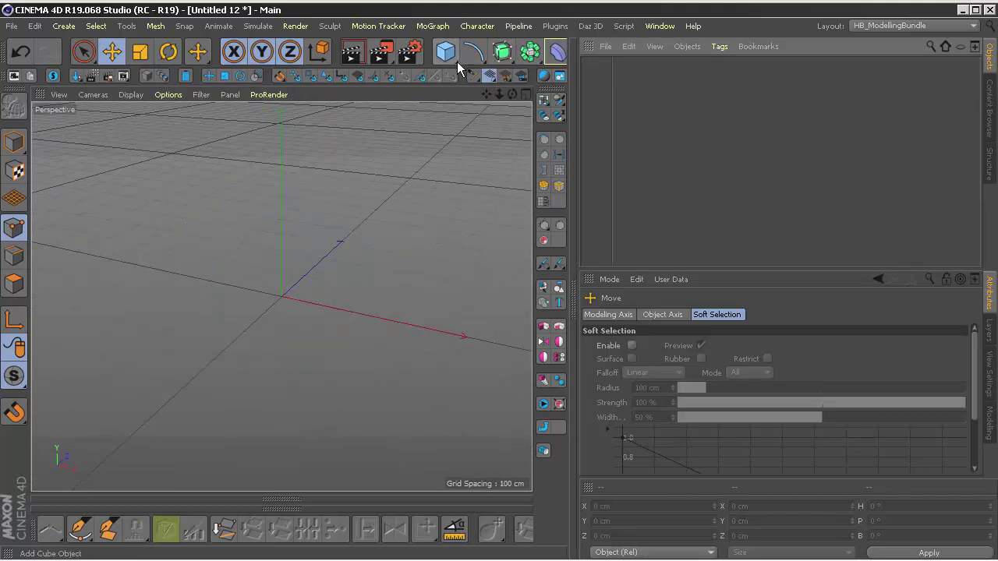
Add a sphere, make it editable, and enter Polygon mode with Live Selection.
{"action": "left_click", "coordinate": [457, 61]}
{"action": "left_click", "coordinate": [734, 106]}
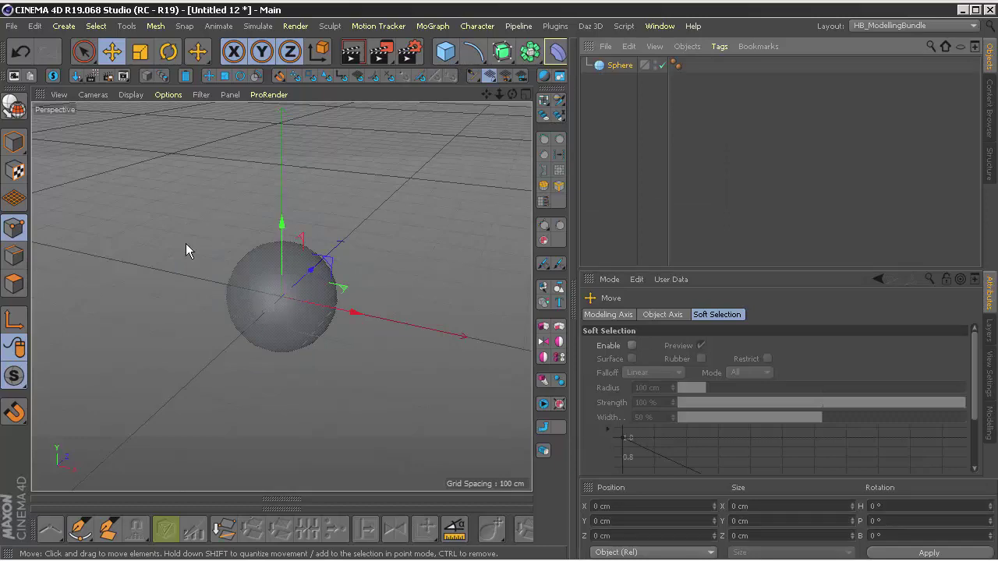
{"action": "key", "text": "c"}
{"action": "left_click", "coordinate": [14, 283]}
{"action": "key", "text": "9"}
Isolate a front polygon with HB_Solo, then select the top-left polygon.
{"action": "left_click", "coordinate": [270, 315]}
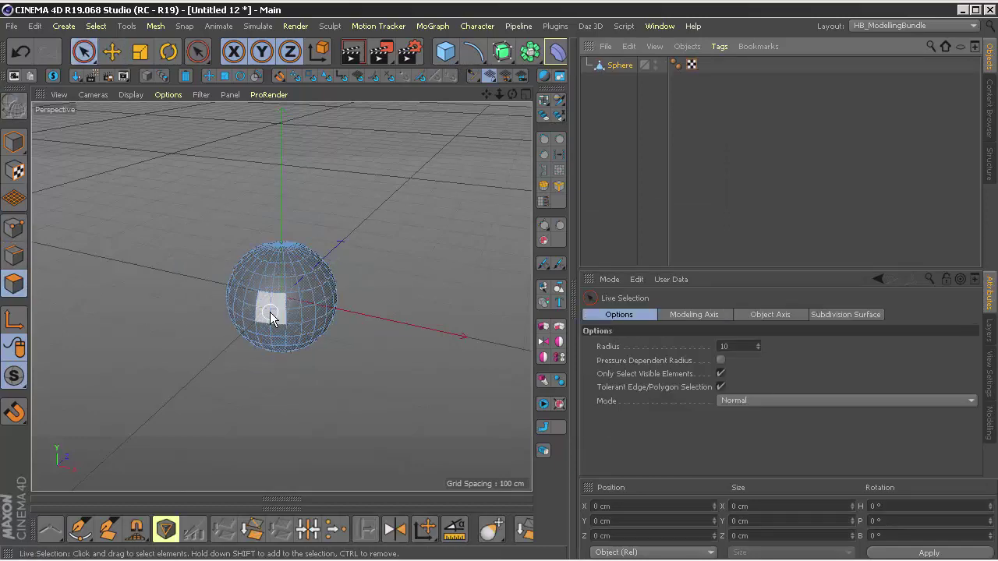
{"action": "left_click", "coordinate": [271, 316]}
{"action": "scroll", "coordinate": [271, 313], "scroll_direction": "up", "scroll_amount": 3}
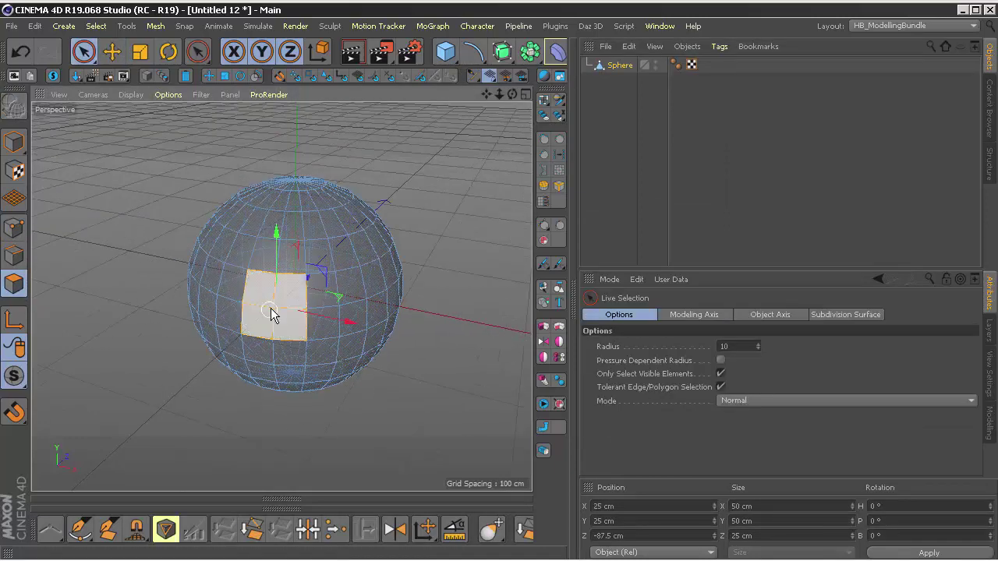
{"action": "scroll", "coordinate": [274, 304], "scroll_direction": "up", "scroll_amount": 2}
{"action": "scroll", "coordinate": [279, 292], "scroll_direction": "down", "scroll_amount": 6}
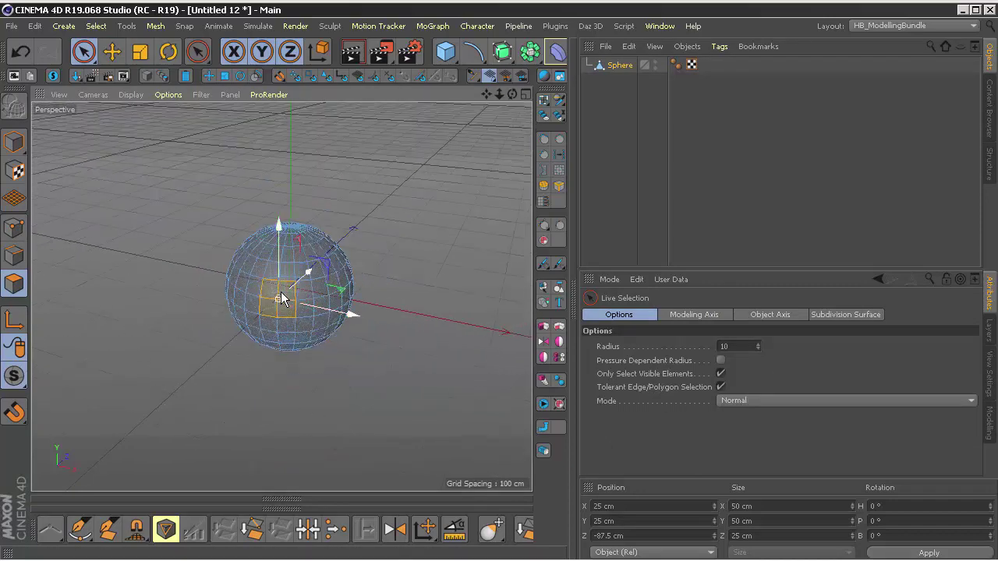
{"action": "left_click", "coordinate": [53, 76]}
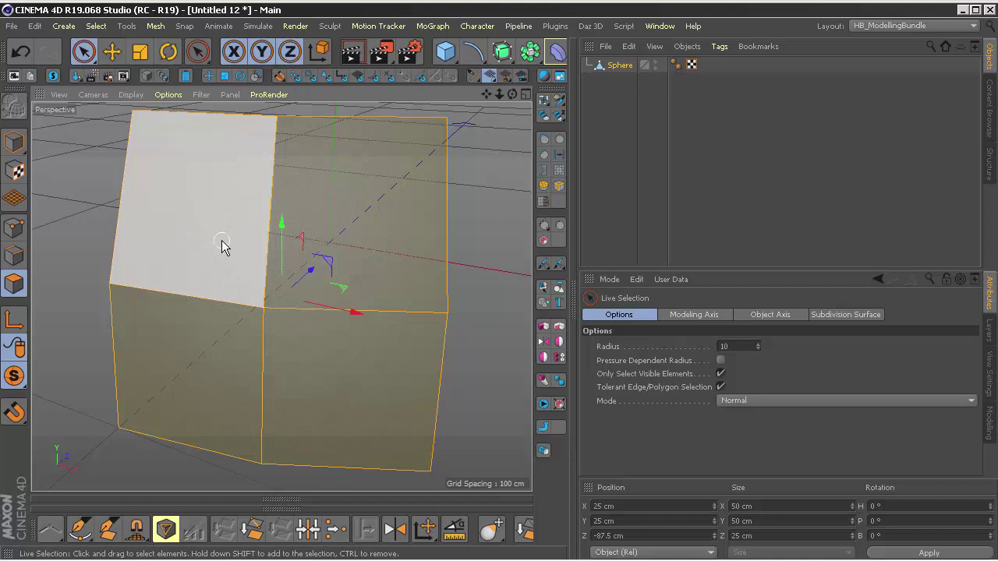
{"action": "left_click", "coordinate": [163, 79]}
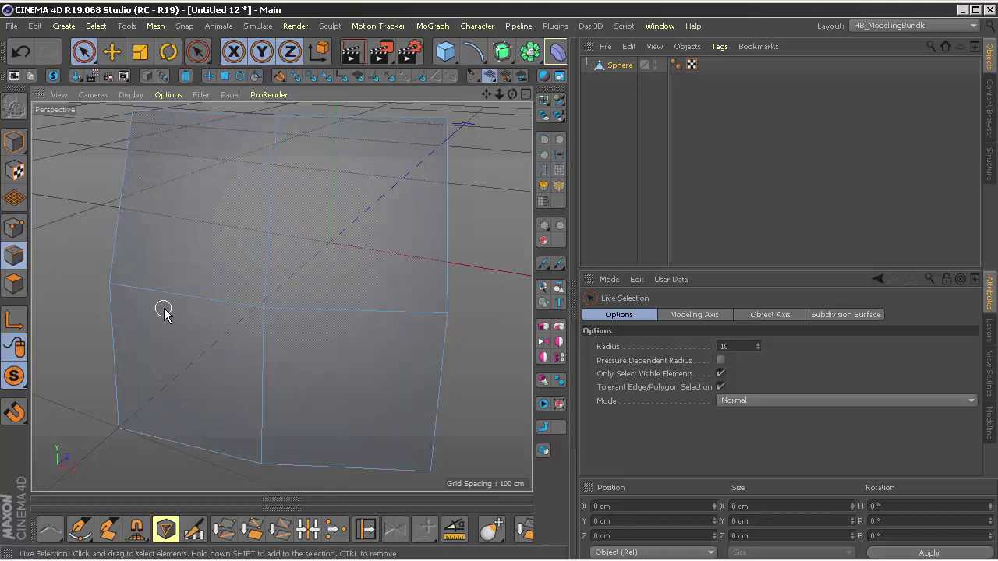
{"action": "key", "text": "Return"}
{"action": "left_click", "coordinate": [233, 225]}
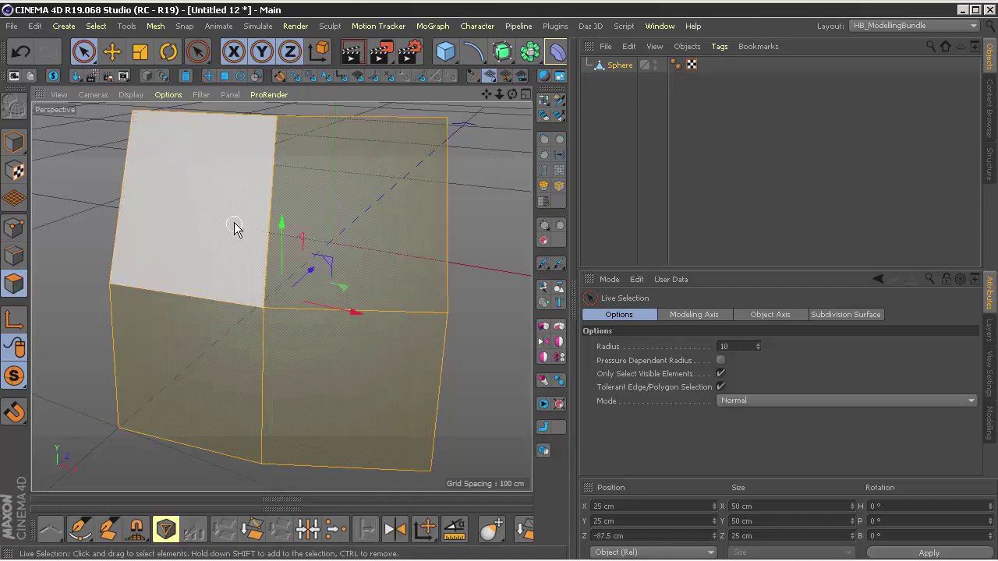
Extrude the top-left polygon outward by about 5.2 cm.
{"action": "key", "text": "m"}
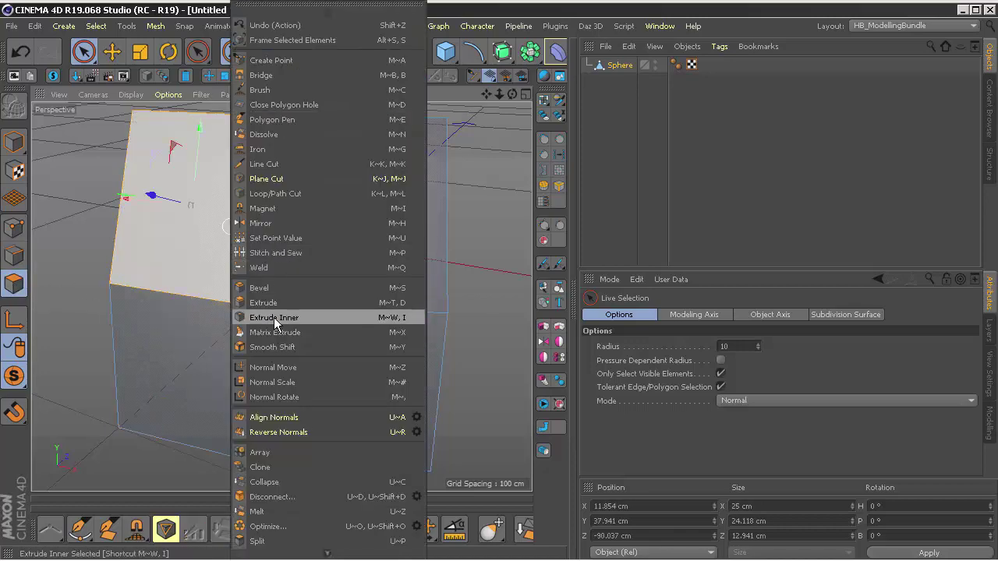
{"action": "left_click", "coordinate": [273, 302]}
{"action": "left_click_drag", "start_coordinate": [312, 278], "coordinate": [322, 288]}
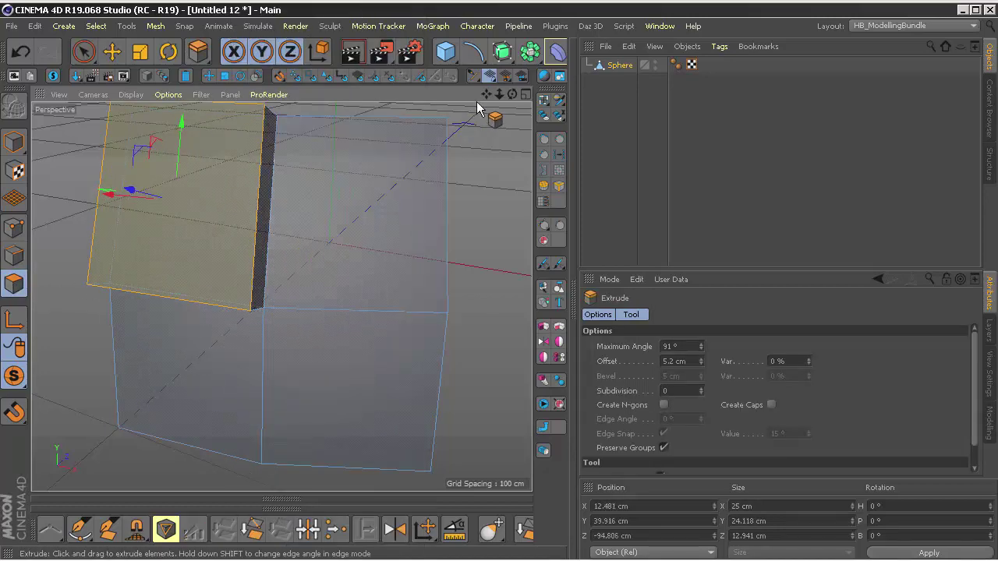
{"action": "left_click_drag", "start_coordinate": [512, 94], "coordinate": [281, 296]}
Inner-extrude the extruded face by about 5.4 cm and switch back to model mode with HB_ToggleMode.
{"action": "key", "text": "m"}
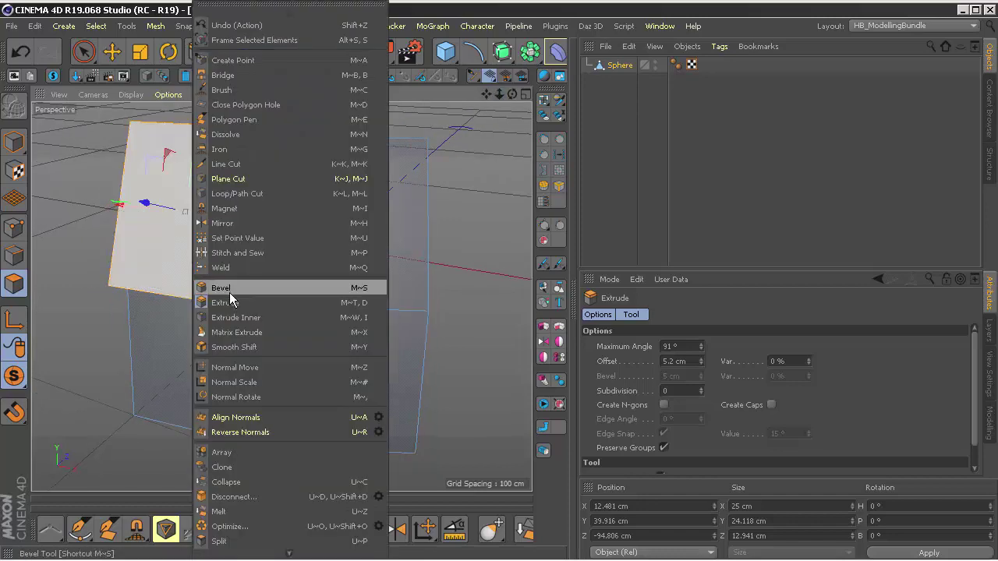
{"action": "left_click", "coordinate": [236, 317]}
{"action": "left_click_drag", "start_coordinate": [300, 266], "coordinate": [100, 195]}
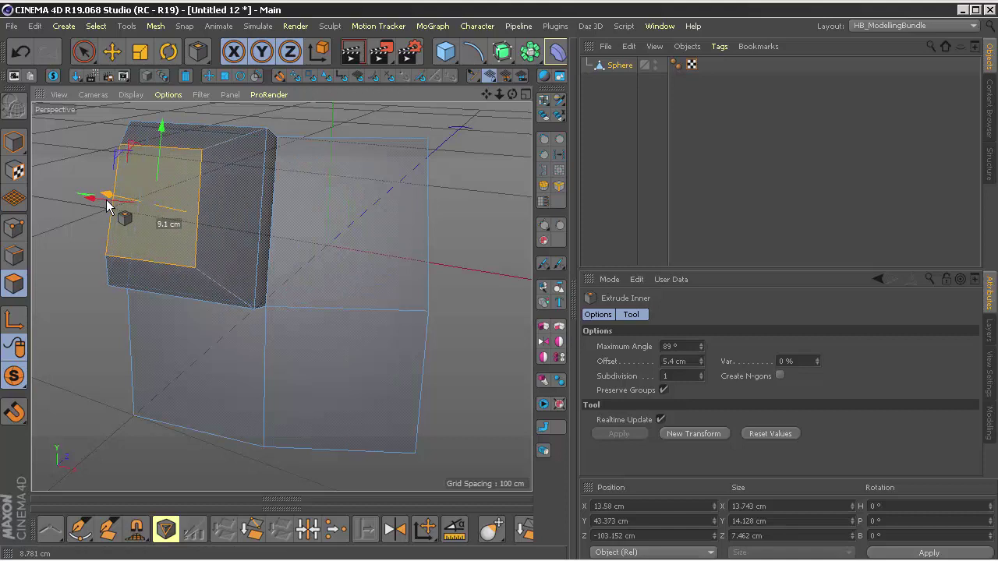
{"action": "left_click", "coordinate": [160, 78]}
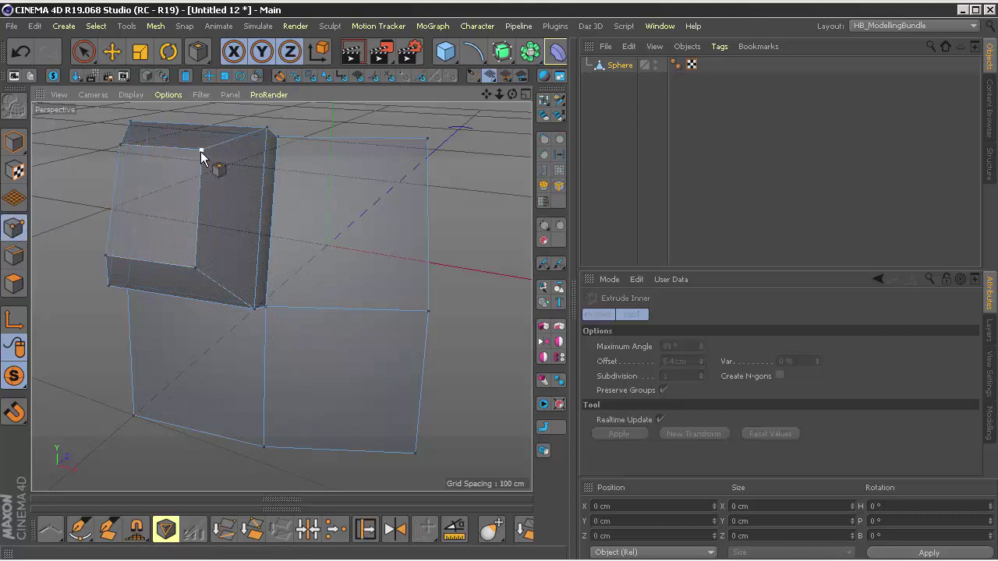
Move the inset's inner top and lower points, then choose Stitch and Sew.
{"action": "key", "text": "e"}
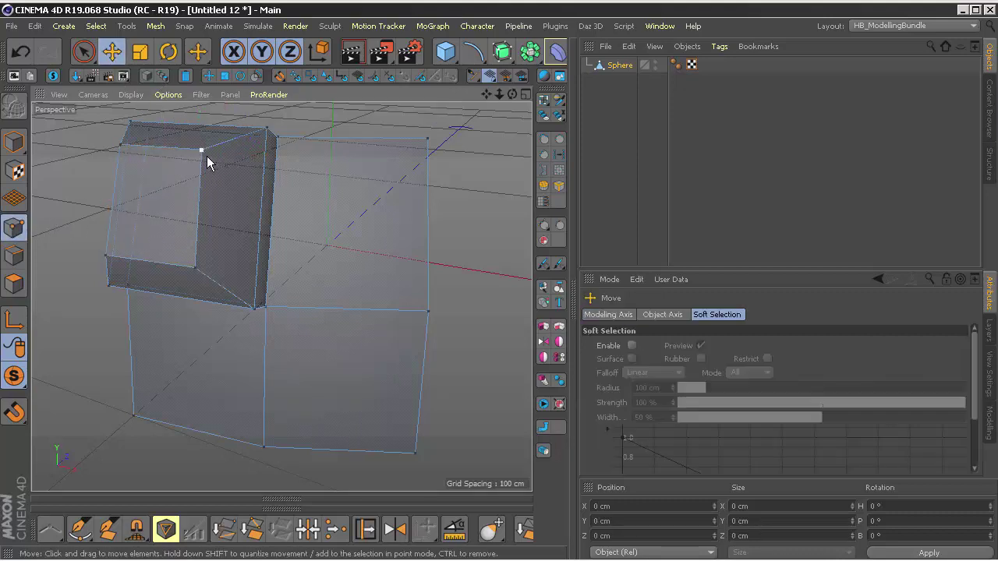
{"action": "mouse_move", "coordinate": [205, 156]}
{"action": "left_mouse_down"}
{"action": "mouse_move", "coordinate": [222, 192]}
{"action": "mouse_move", "coordinate": [205, 217]}
{"action": "left_mouse_up"}
{"action": "left_click_drag", "start_coordinate": [231, 285], "coordinate": [246, 308]}
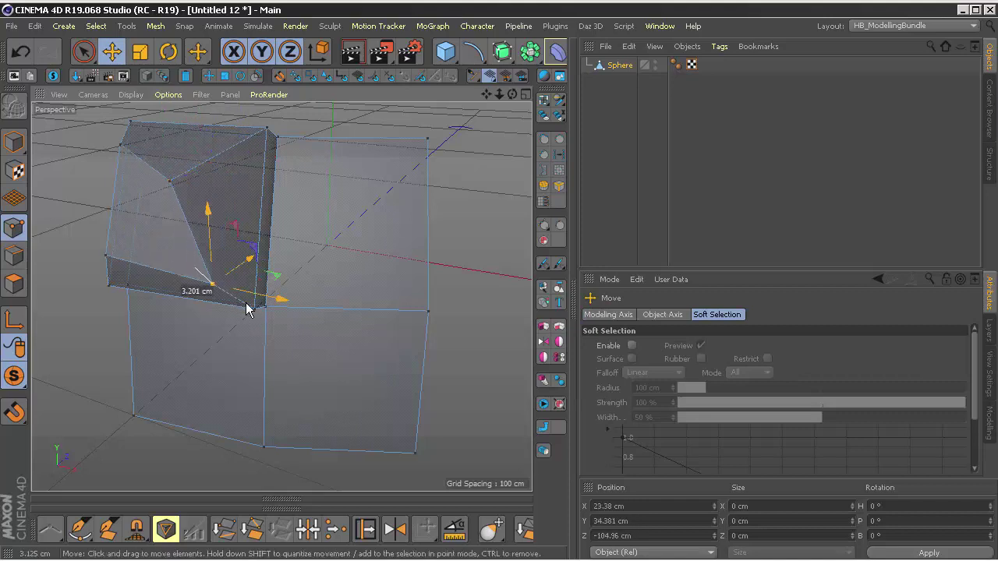
{"action": "right_click", "coordinate": [246, 308]}
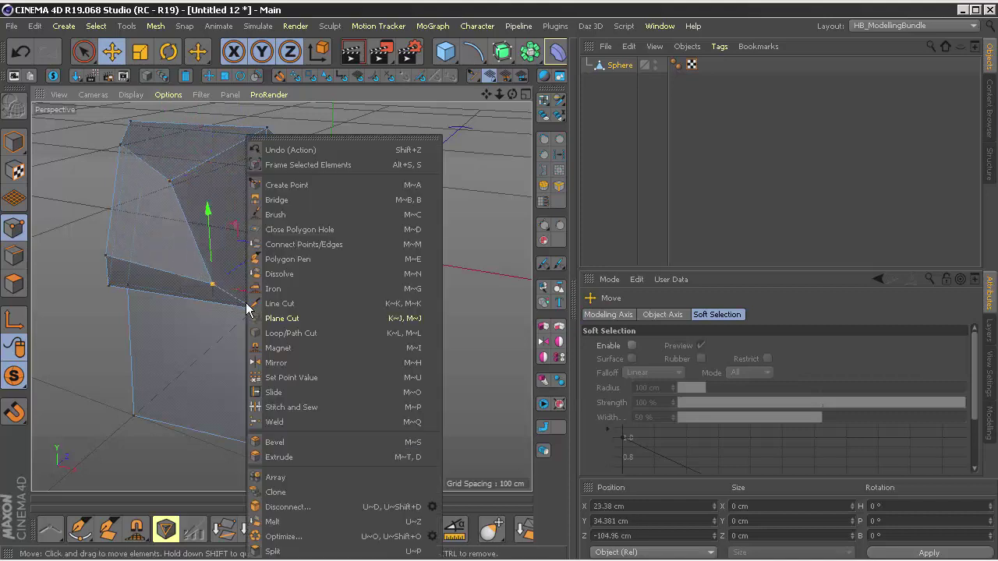
{"action": "left_click", "coordinate": [286, 410]}
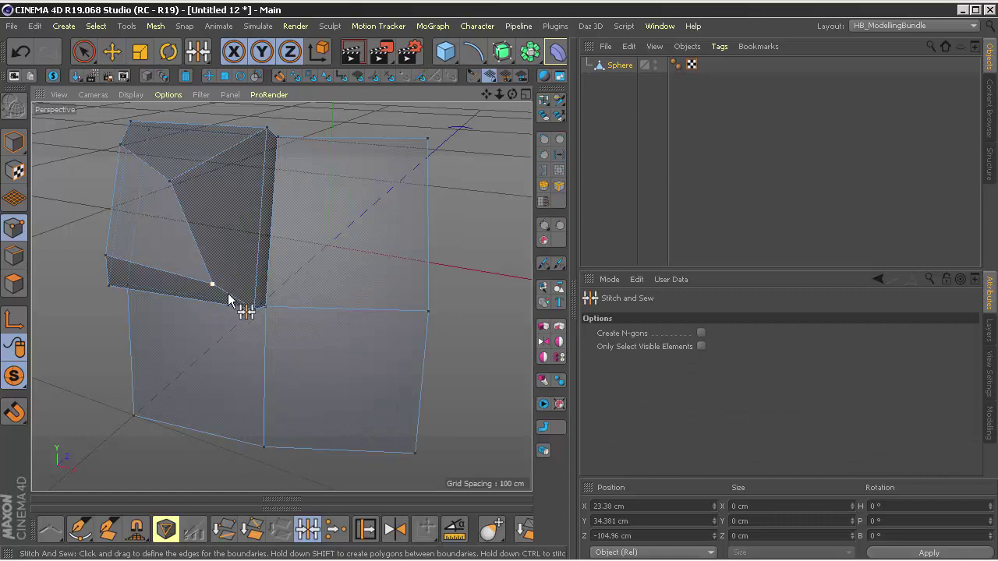
Slide a lower inner point along its edge to 21.6%, then deselect and orbit the view.
{"action": "right_click", "coordinate": [227, 290]}
{"action": "left_click", "coordinate": [312, 392]}
{"action": "mouse_move", "coordinate": [211, 286]}
{"action": "left_mouse_down"}
{"action": "mouse_move", "coordinate": [203, 244]}
{"action": "mouse_move", "coordinate": [187, 247]}
{"action": "left_mouse_up"}
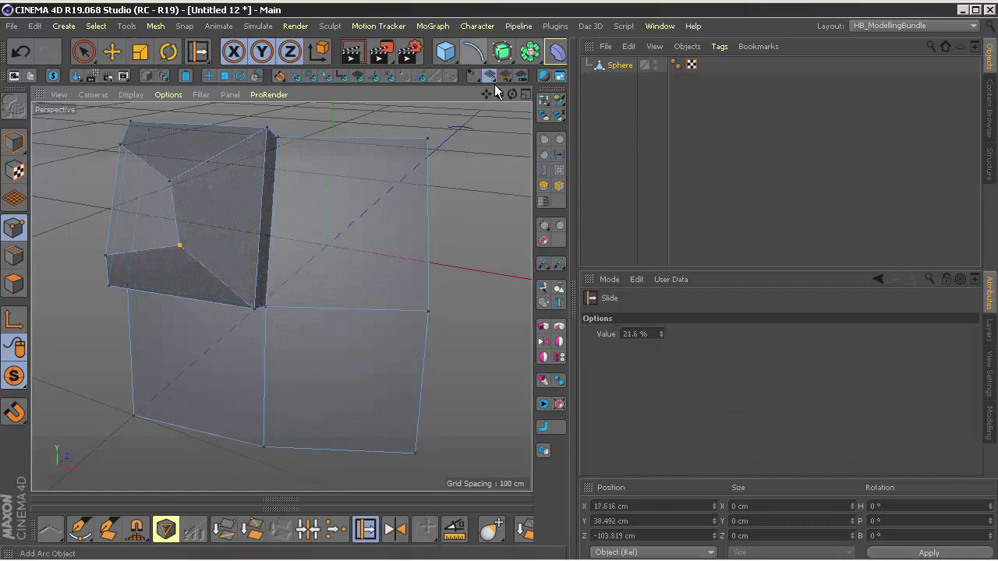
{"action": "left_click_drag", "start_coordinate": [257, 265], "coordinate": [281, 296], "text": "alt"}
{"action": "left_click", "coordinate": [614, 170]}
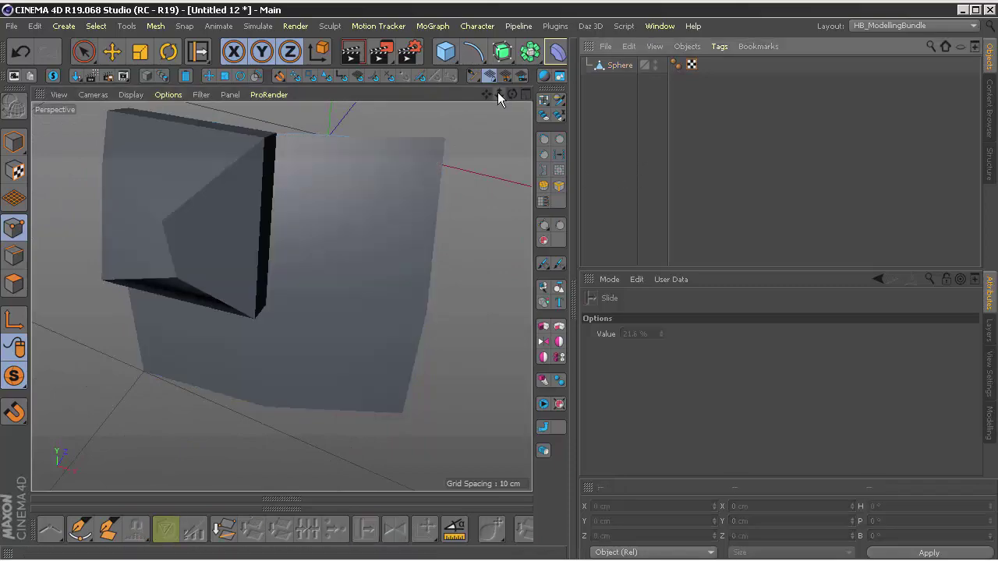
{"action": "left_click_drag", "start_coordinate": [499, 101], "coordinate": [281, 296]}
{"action": "left_click_drag", "start_coordinate": [280, 296], "coordinate": [40, 115], "text": "alt"}
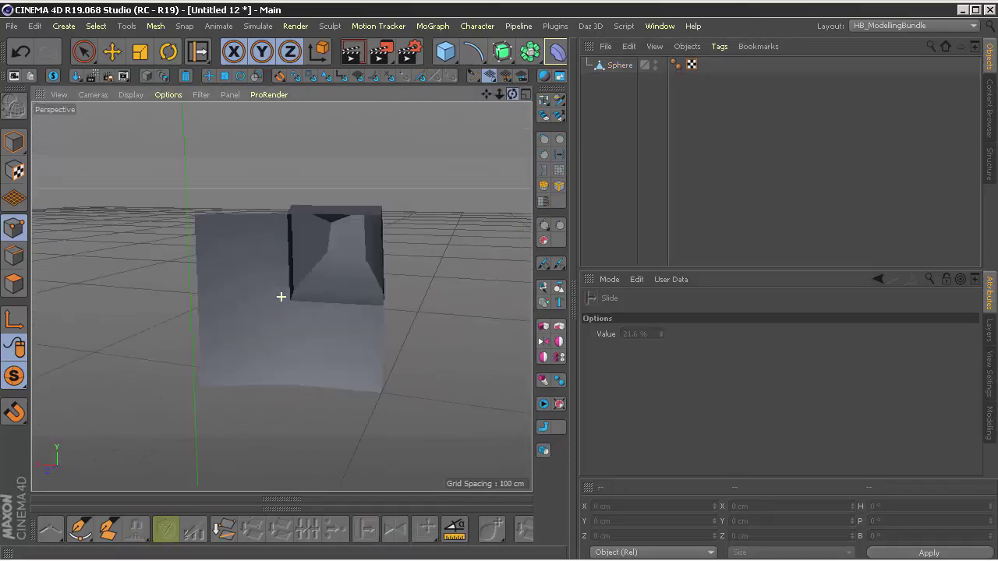
Switch HB_Solo off so the whole edited sphere is visible again.
{"action": "left_click", "coordinate": [54, 78]}
{"action": "left_click", "coordinate": [54, 78]}
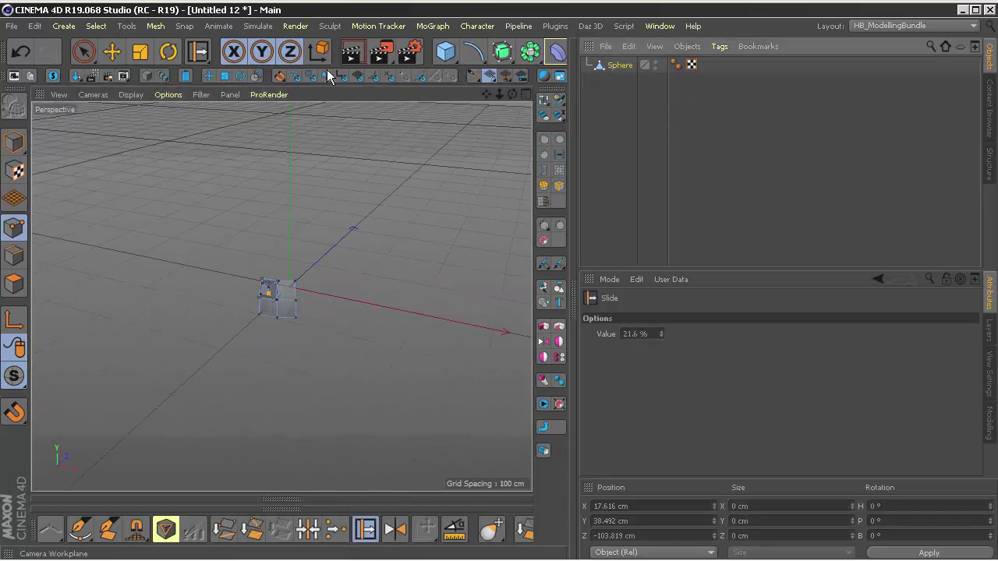
{"action": "left_click", "coordinate": [54, 78]}
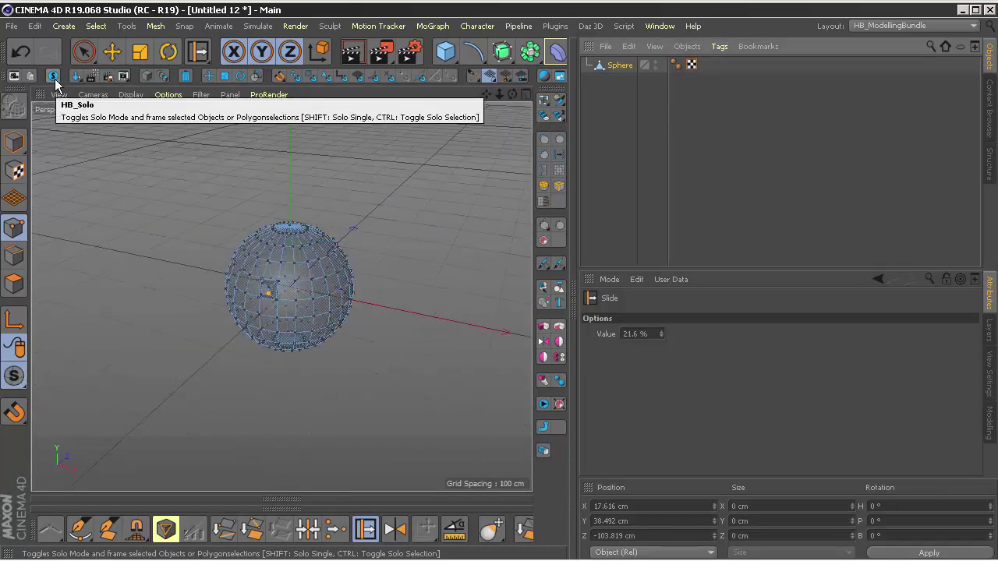
Deselect and orbit around the shaded sphere, then select the Sphere object.
{"action": "left_click", "coordinate": [606, 234]}
{"action": "left_click_drag", "start_coordinate": [278, 285], "coordinate": [281, 296], "text": "alt"}
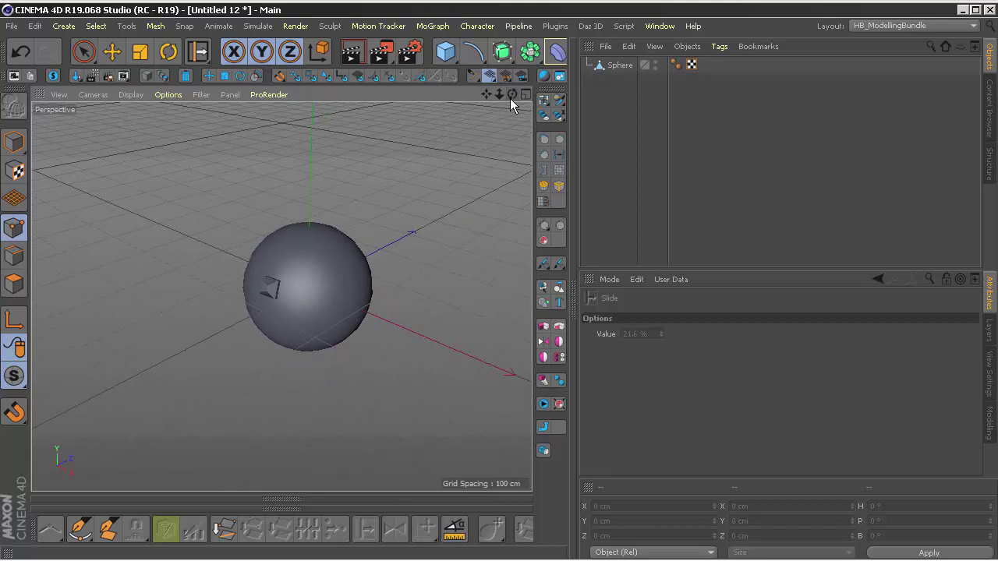
{"action": "left_click", "coordinate": [621, 68]}
Delete the sphere, add a Null, and rename it with the author's sign-off name.
{"action": "key", "text": "Delete"}
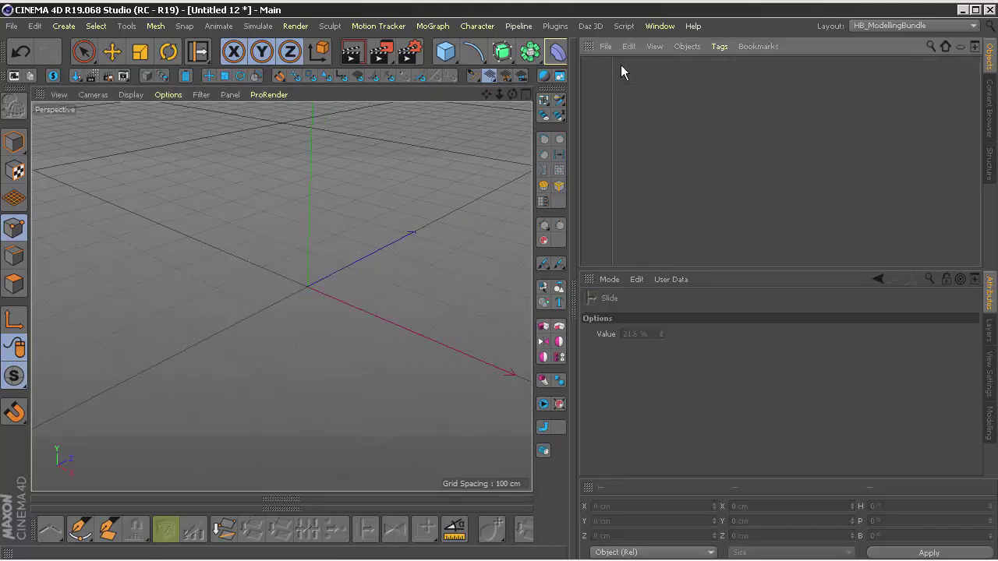
{"action": "left_click_drag", "start_coordinate": [455, 60], "coordinate": [615, 67]}
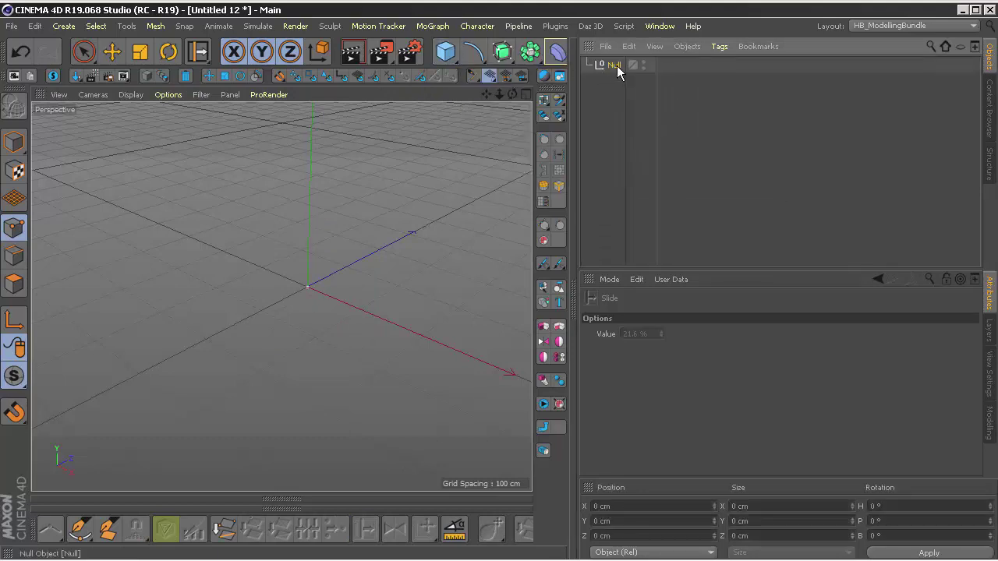
{"action": "double_click", "coordinate": [616, 65]}
{"action": "type", "text": "sMUR"}
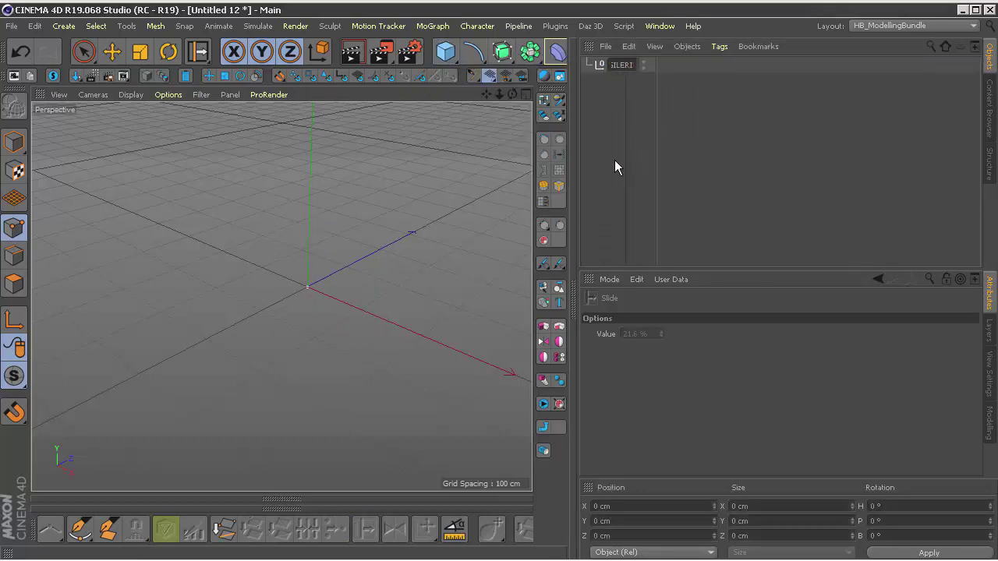
{"action": "type", "text": "AT YUCEL"}
{"action": "key", "text": "Return"}
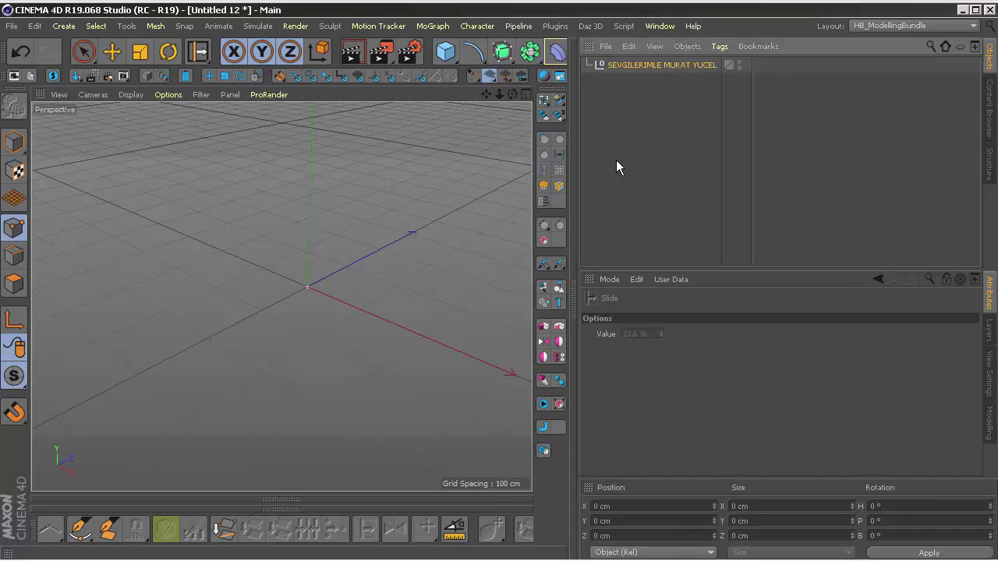